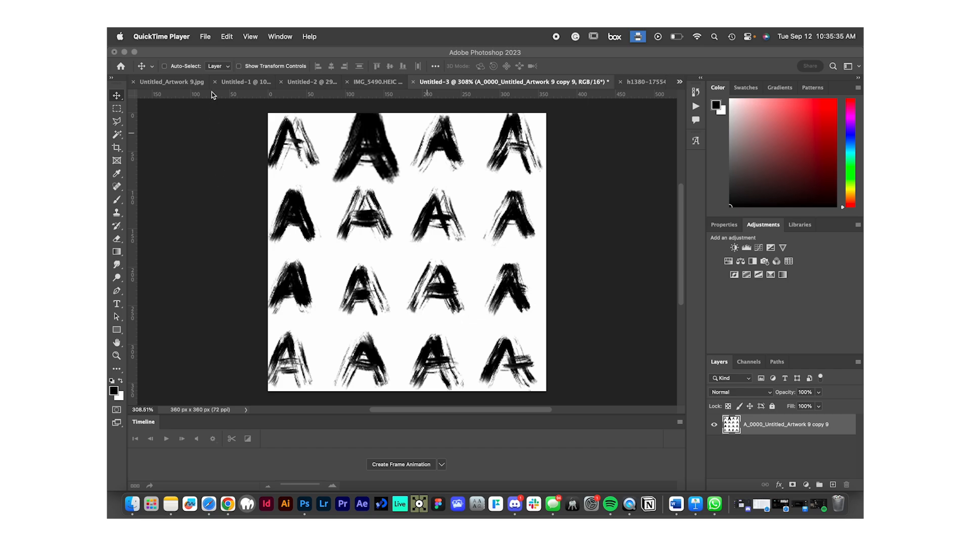
Create a new 5 x 5 inch document at 72 pixels/inch in 16-bit RGB color.
left_click(209, 130)
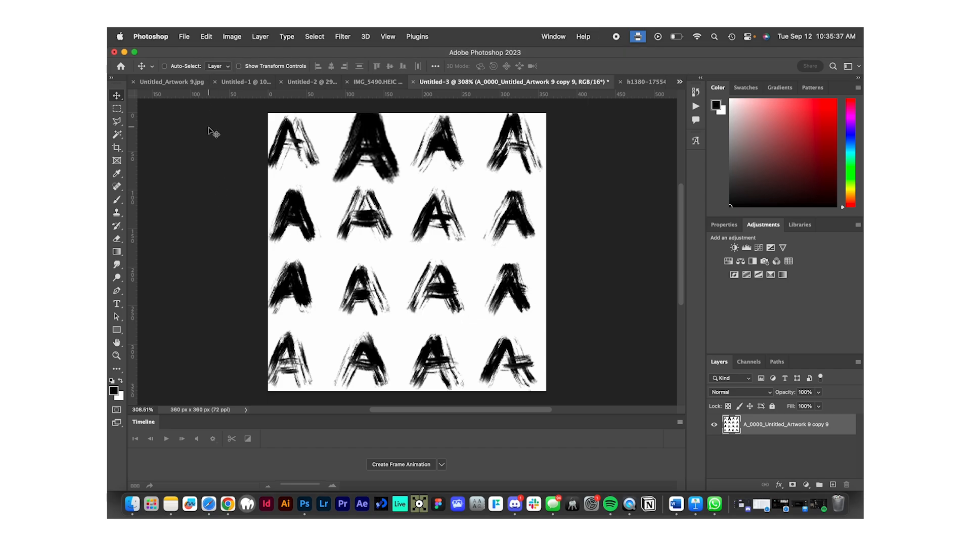
left_click(185, 38)
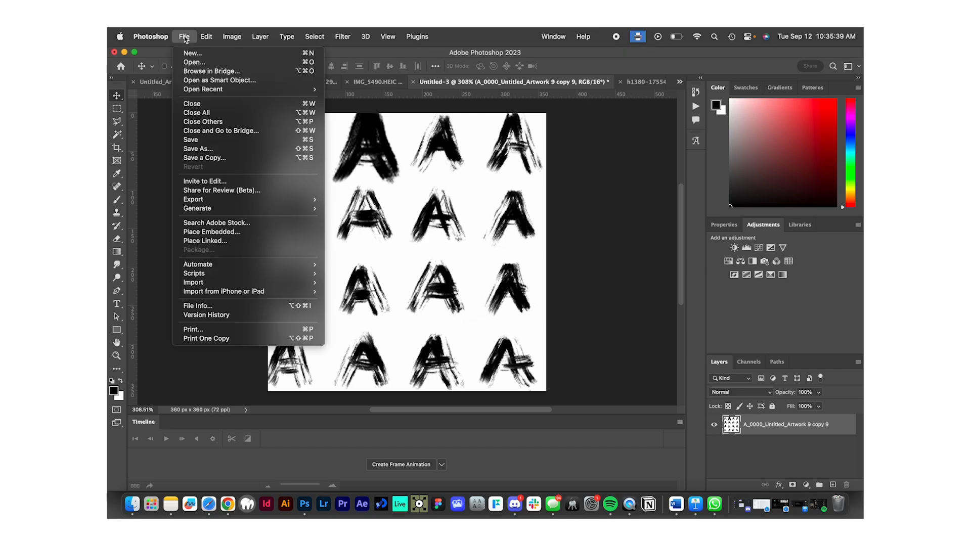
left_click(189, 54)
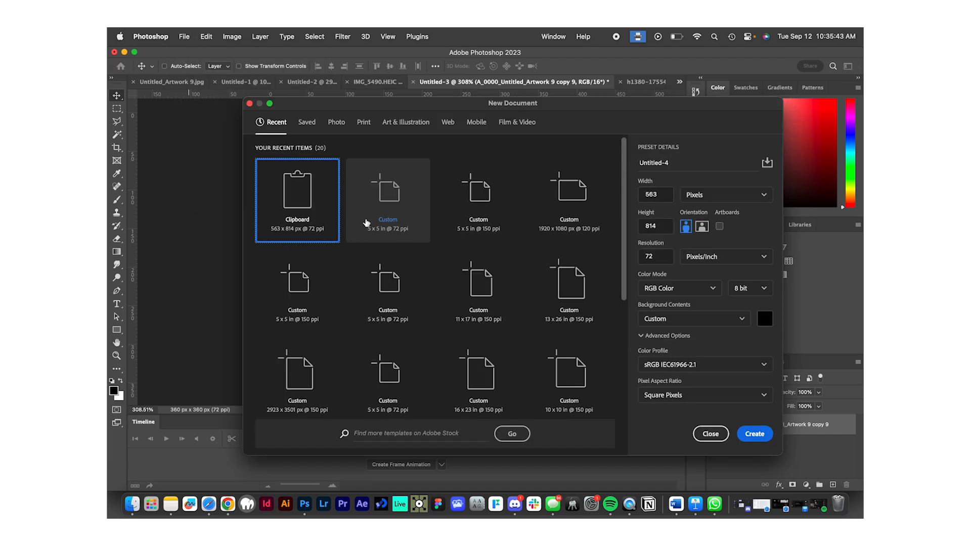
left_click(399, 206)
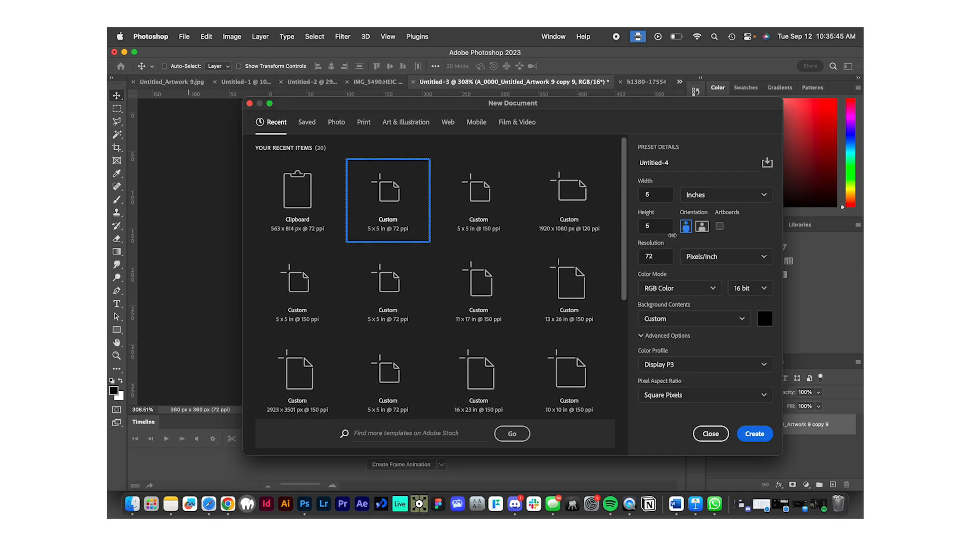
left_click(655, 194)
left_click(657, 225)
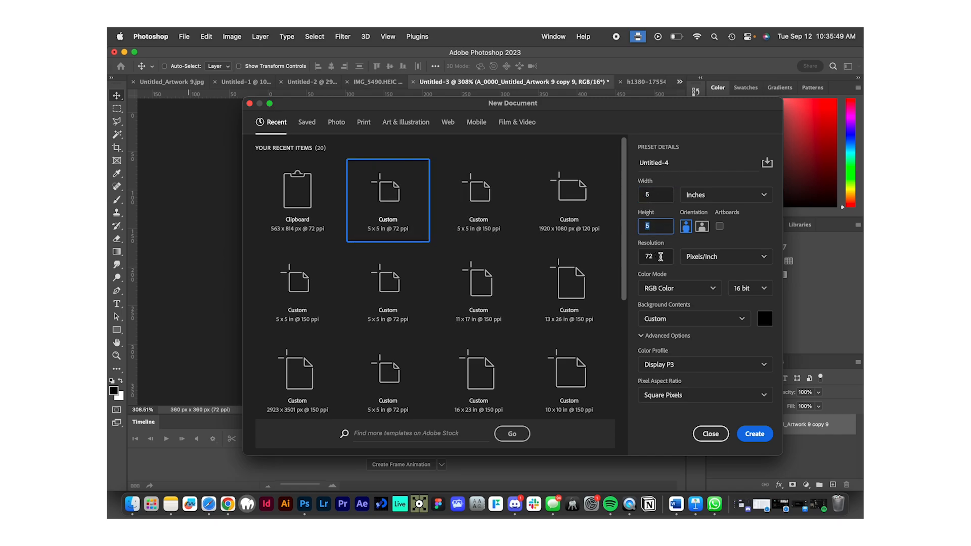
left_click(640, 257)
left_click(658, 253)
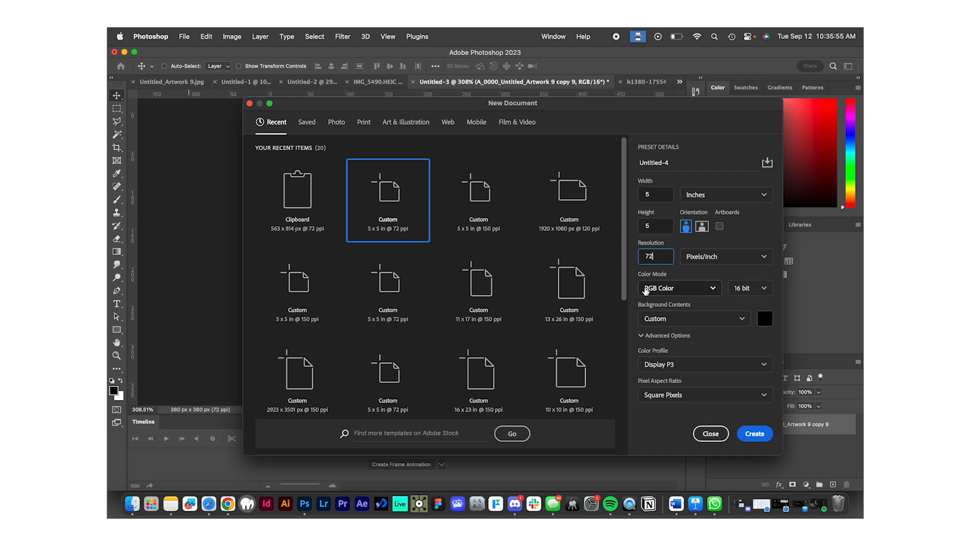
left_click(748, 434)
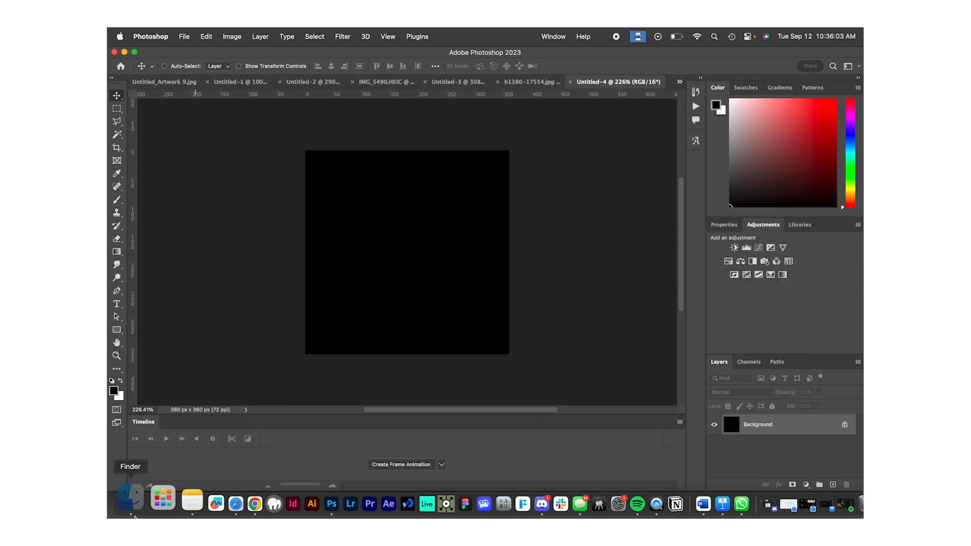
Place the first artwork image, A_0000_Untitled_Artwork 9 copy 9.jpg, from the Desktop folder into the document, accepting its default Camera Raw settings.
left_click(133, 502)
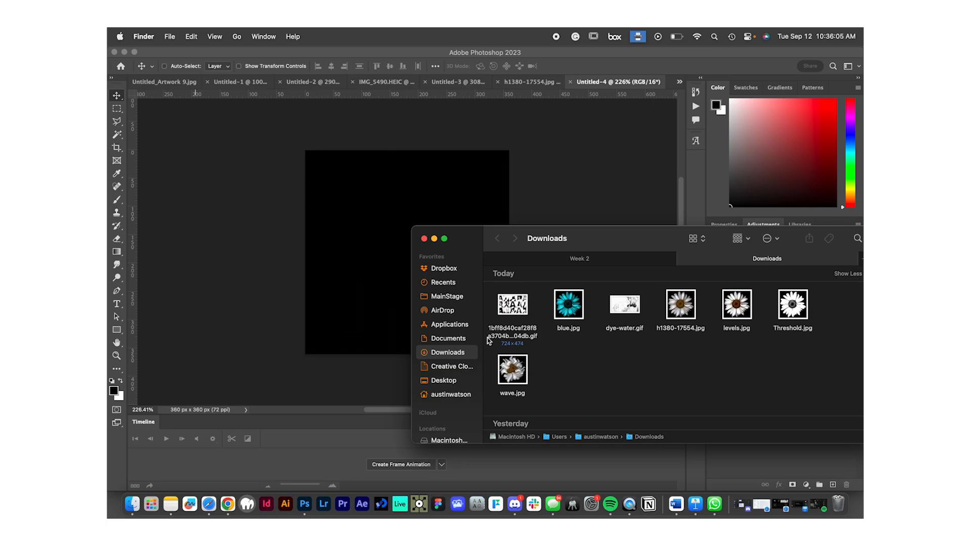
left_click(455, 381)
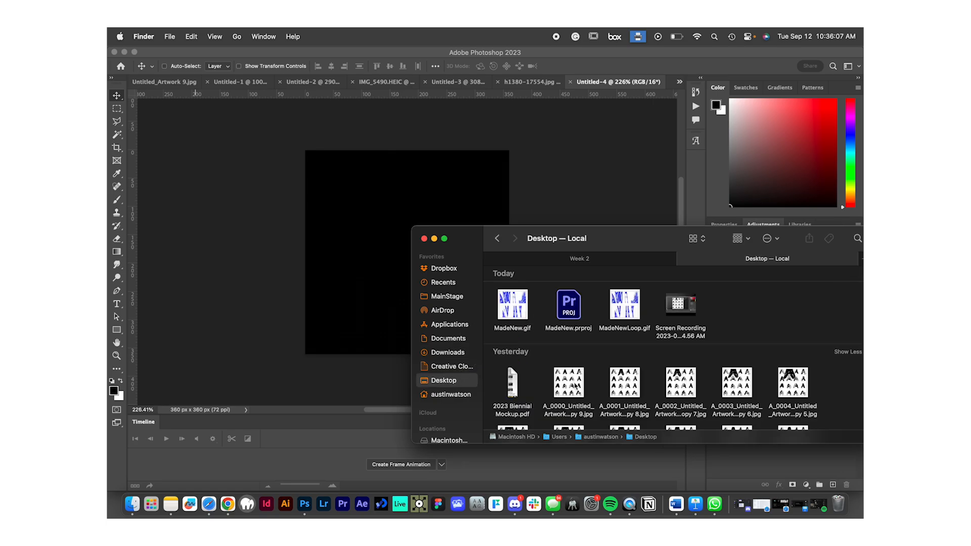
scroll(575, 386, "down", 5)
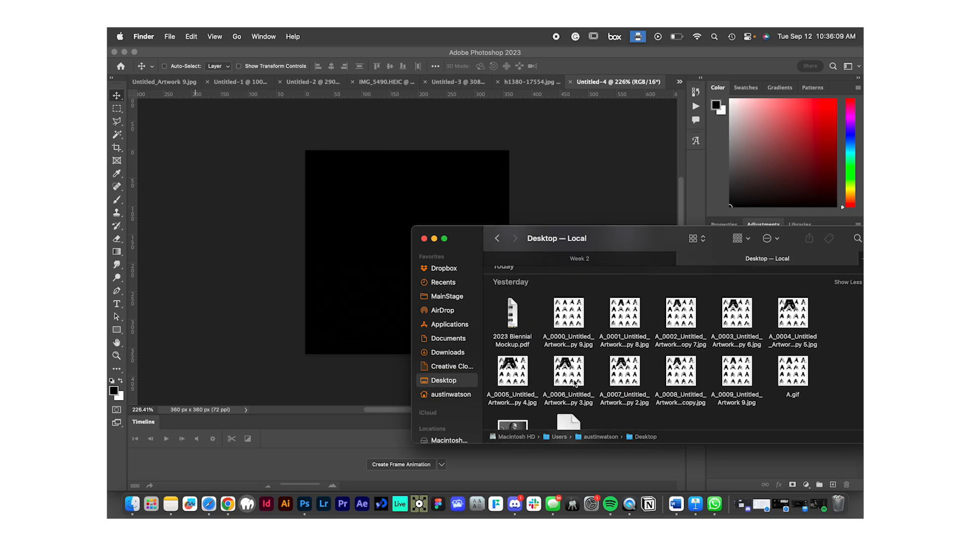
left_click(569, 315)
key("space")
key("space")
left_click_drag(570, 315, 366, 226)
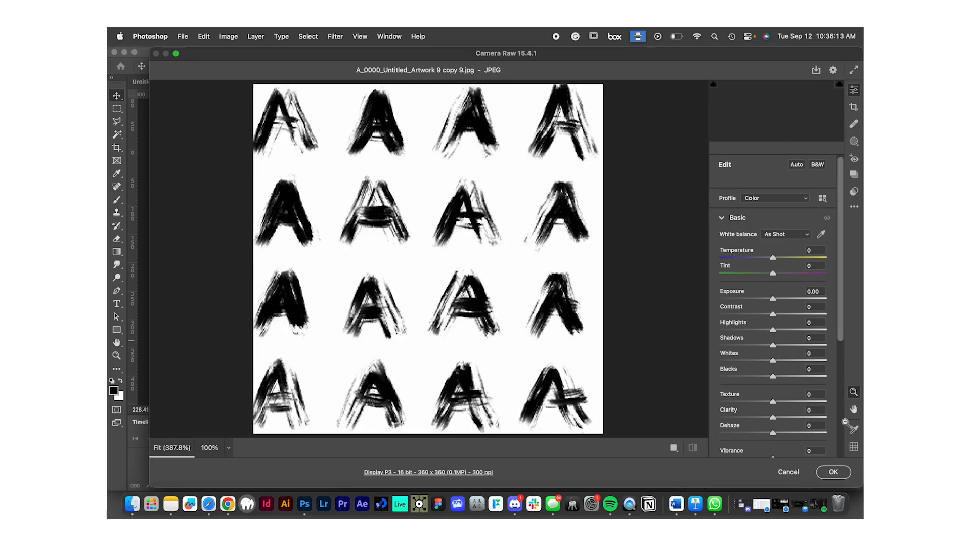
left_click(834, 472)
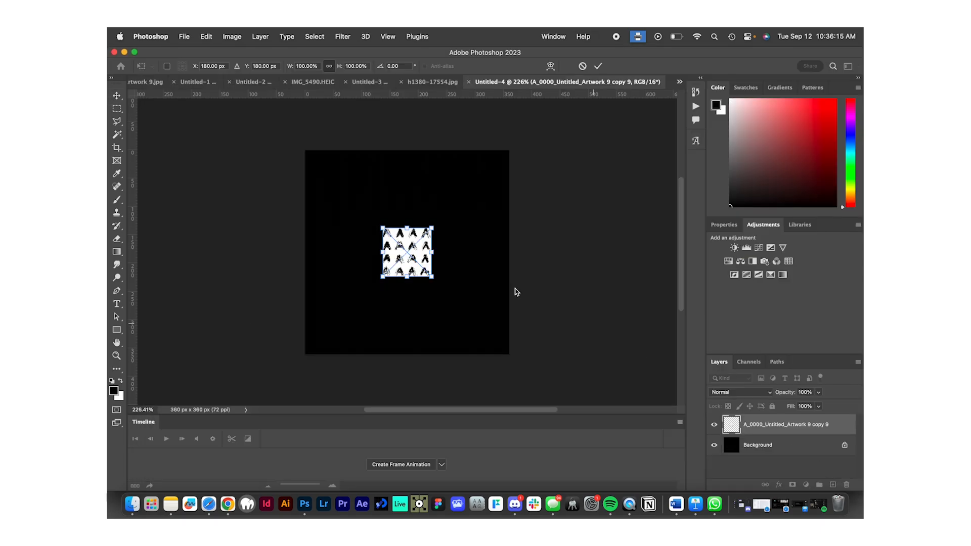
Scale the placed artwork to 416.67% so it fills the canvas, and commit the transform.
left_click_drag(461, 252, 509, 252)
left_click_drag(381, 250, 301, 235)
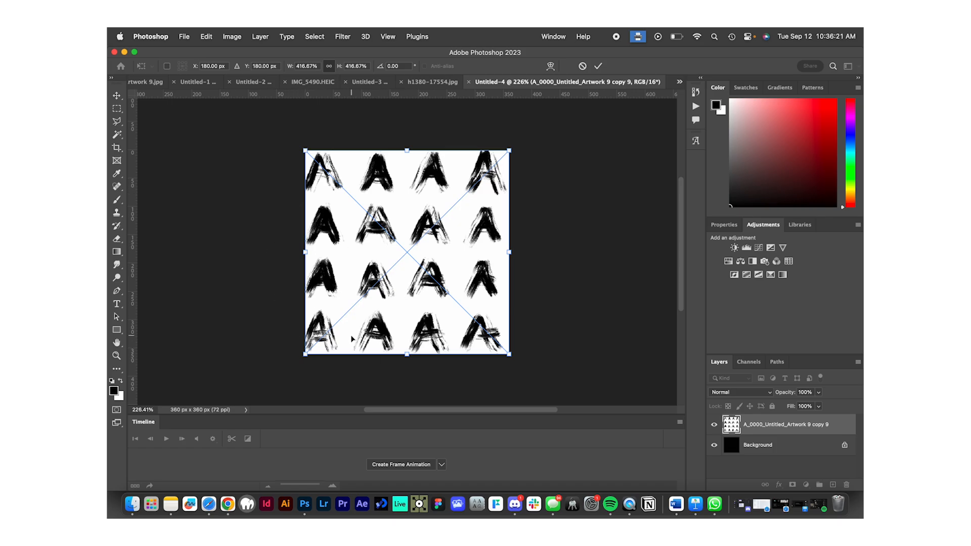
left_click(600, 67)
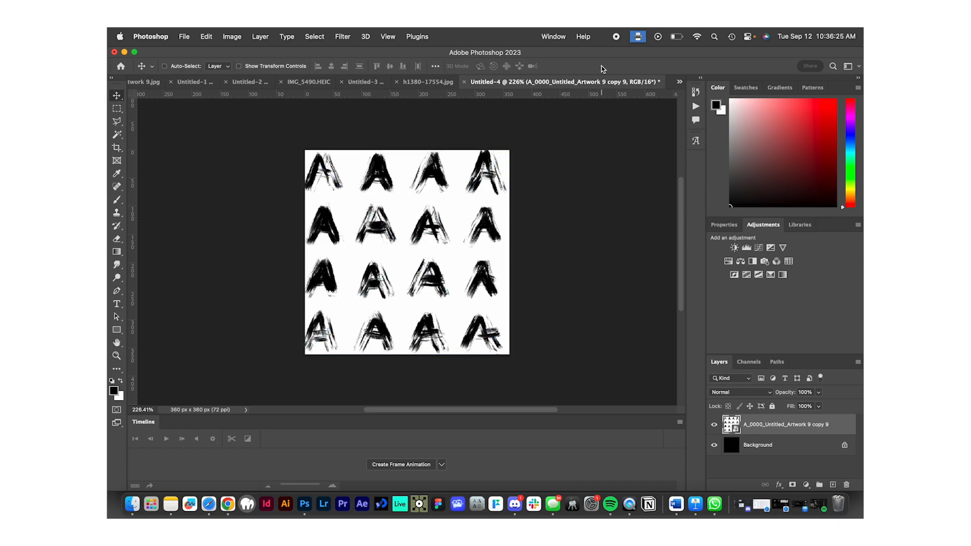
Delete the black Background layer and rasterize the artwork layer.
left_click(761, 449)
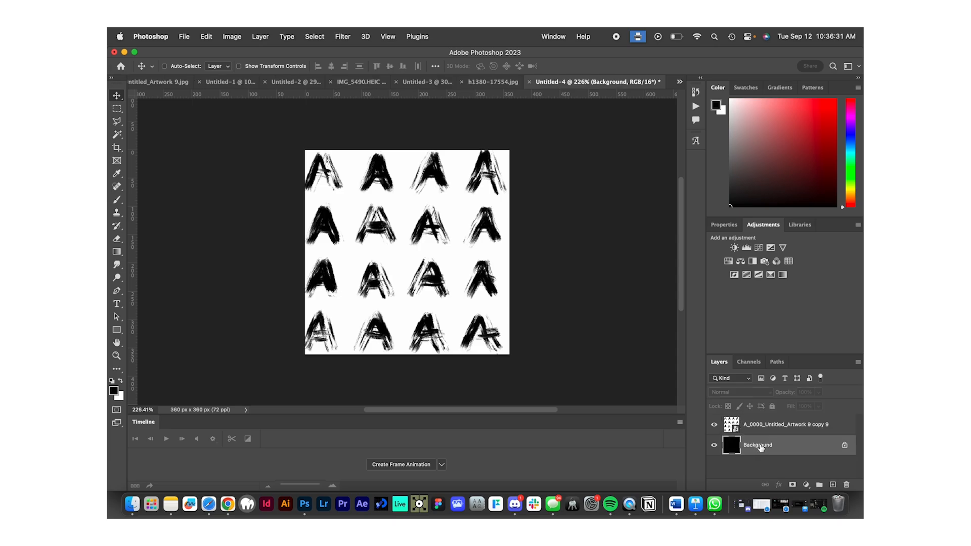
key("Delete")
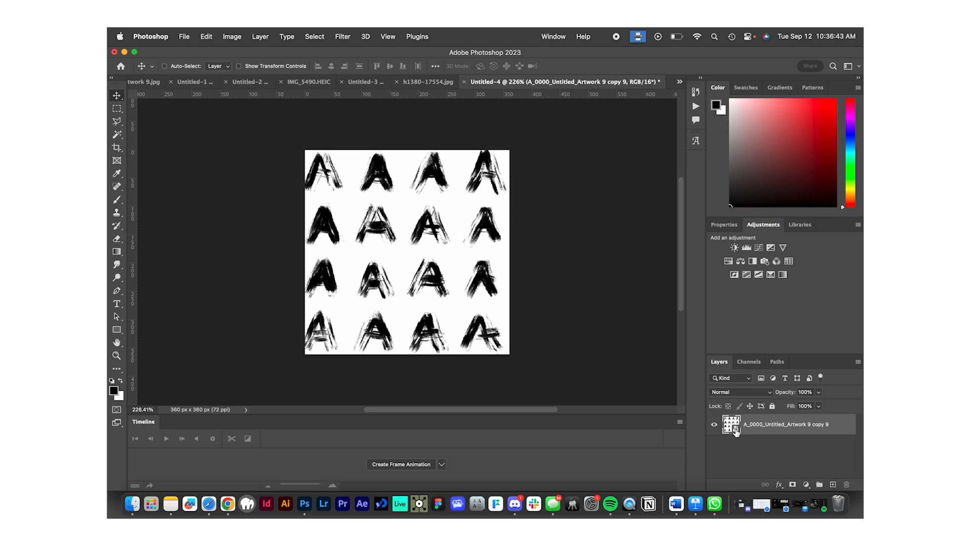
right_click(782, 431)
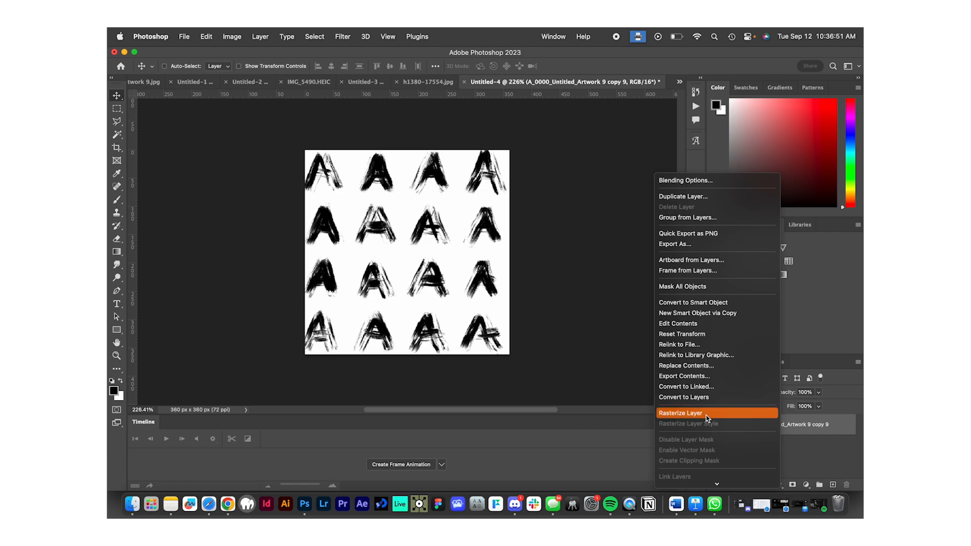
left_click(706, 415)
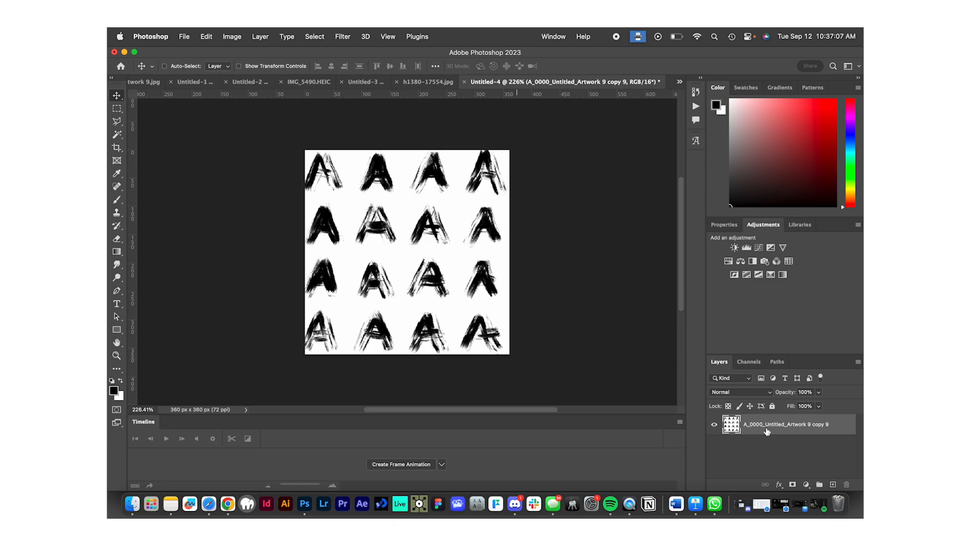
Duplicate the artwork layer nine times.
key("super+j")
key("super+j")
key("super+j")
key("super+j")
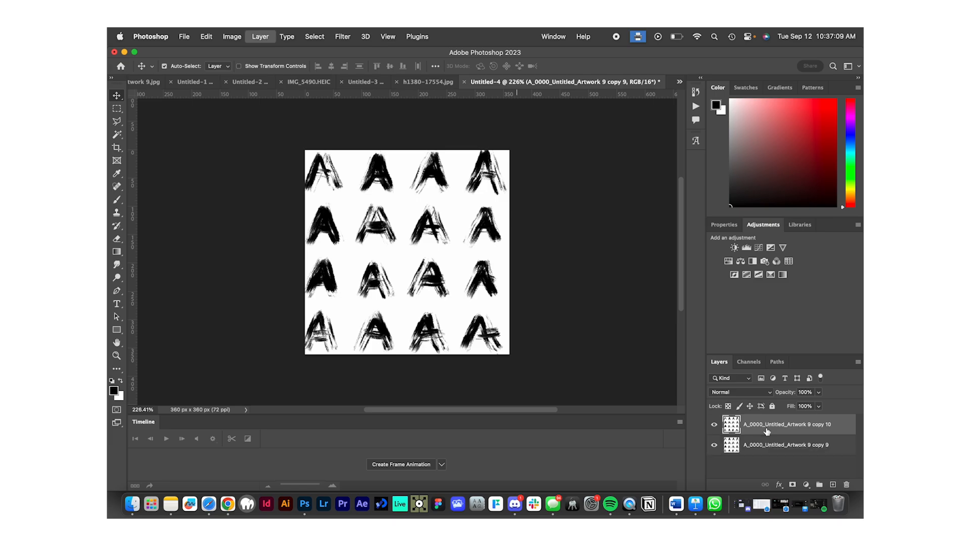
key("super+j")
key("super+j")
key("super+j")
key("super+j")
key("super+j")
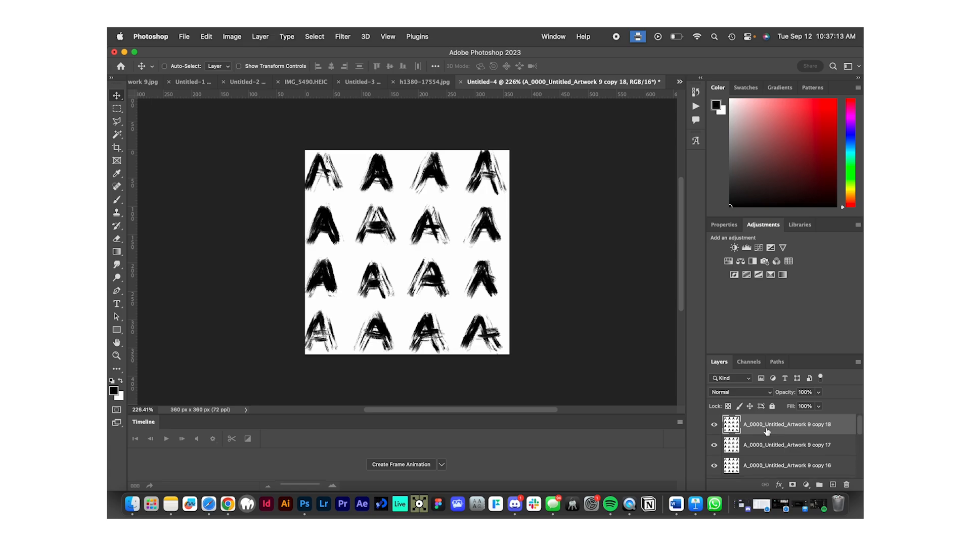
Enlarge the layer list area and look through the duplicated layers.
scroll(766, 429, "down", 5)
scroll(766, 428, "up", 5)
scroll(766, 429, "down", 5)
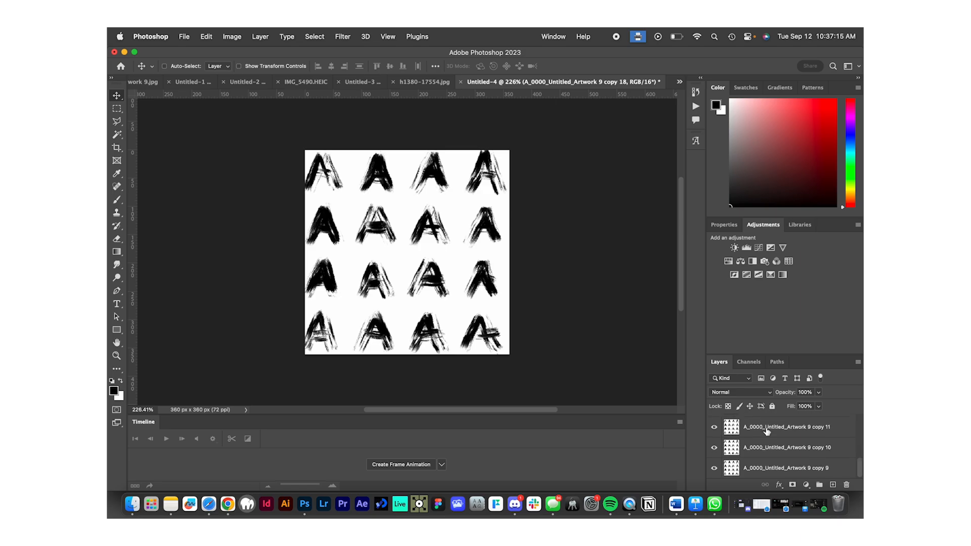
scroll(757, 450, "up", 5)
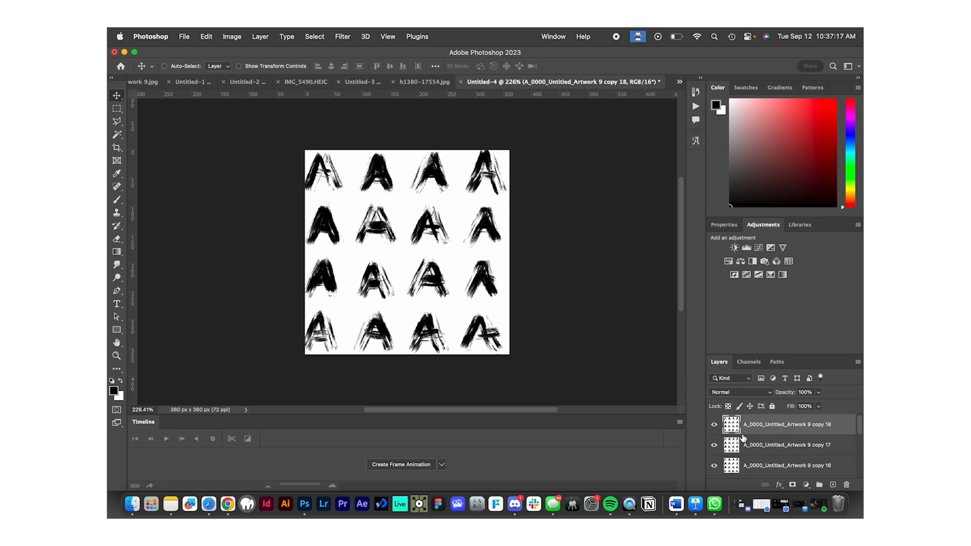
scroll(762, 444, "down", 1)
left_click_drag(757, 353, 757, 284)
scroll(775, 400, "down", 1)
scroll(776, 400, "up", 2)
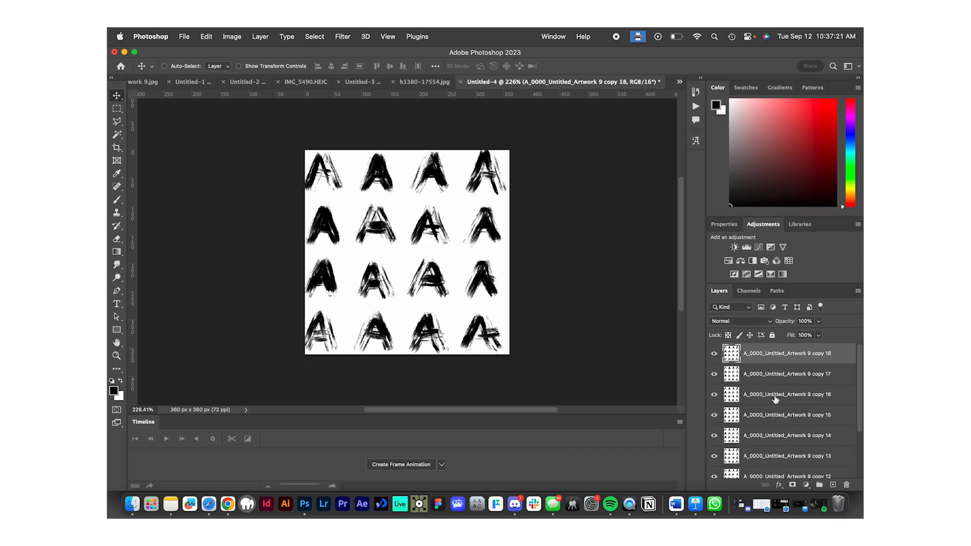
scroll(775, 398, "down", 4)
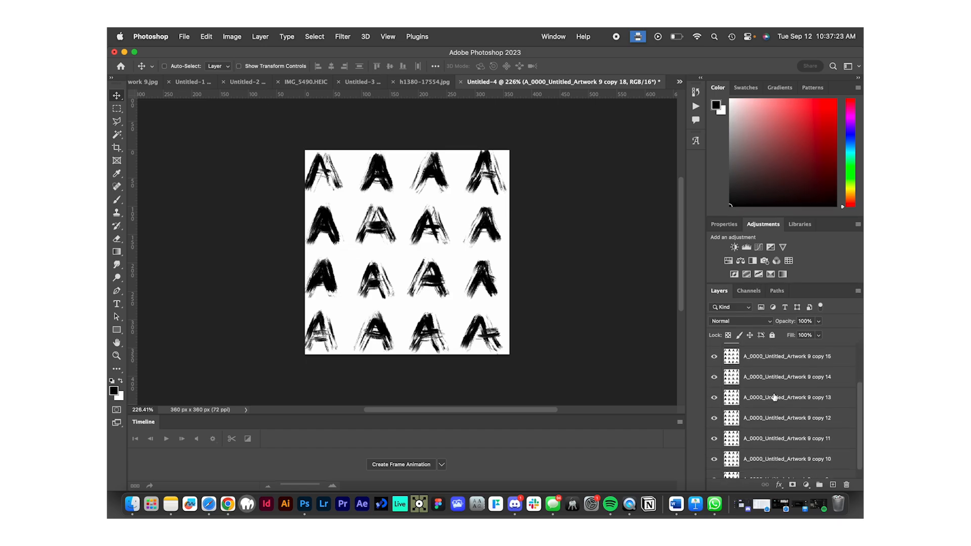
scroll(773, 461, "up", 5)
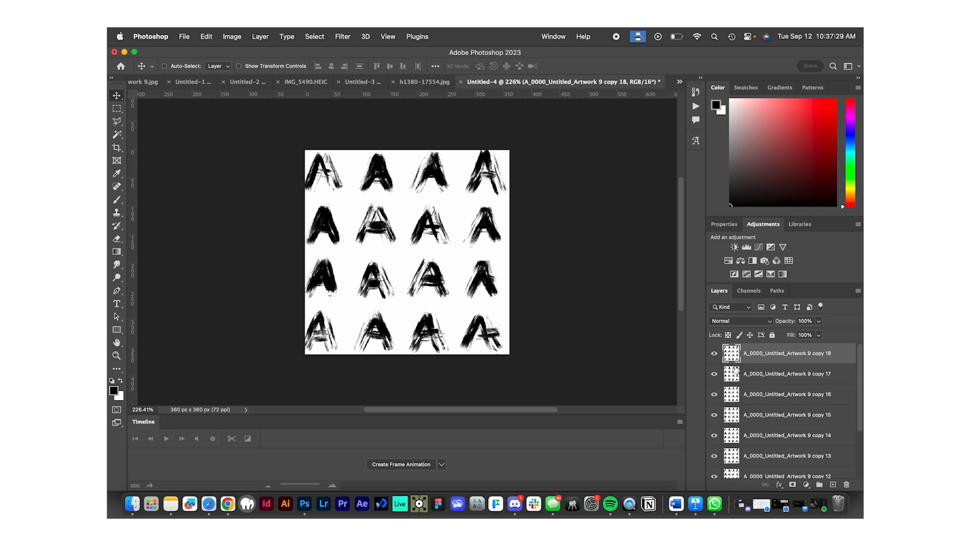
Toggle the visibility of the uppermost duplicate layers off and back on.
left_click(754, 377)
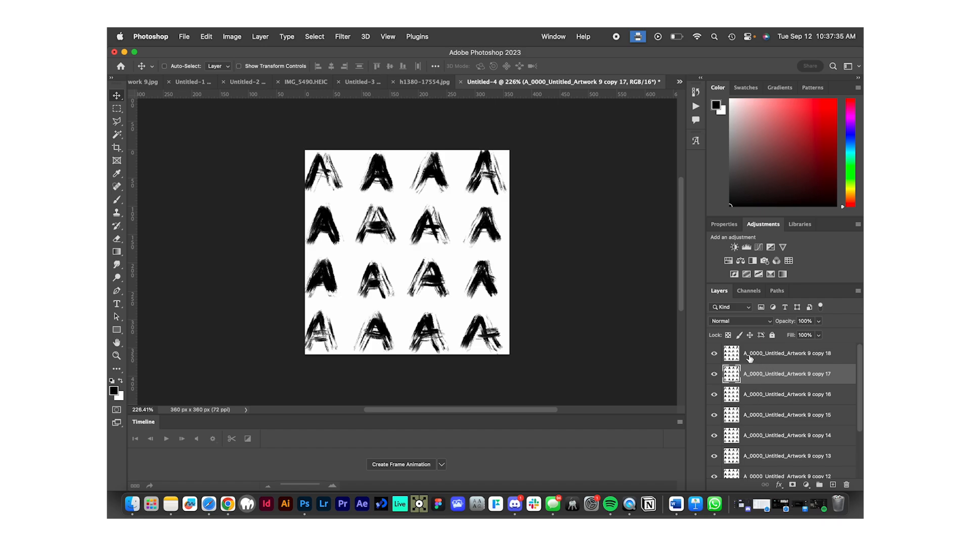
scroll(773, 400, "down", 3)
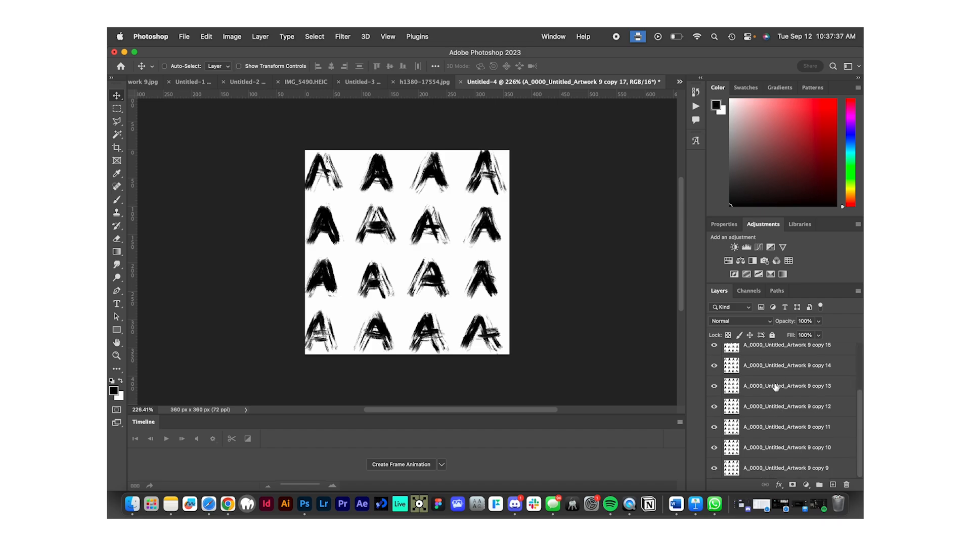
scroll(775, 387, "down", 2)
scroll(726, 447, "up", 4)
left_click_drag(714, 358, 715, 391)
left_click(715, 373)
left_click(715, 353)
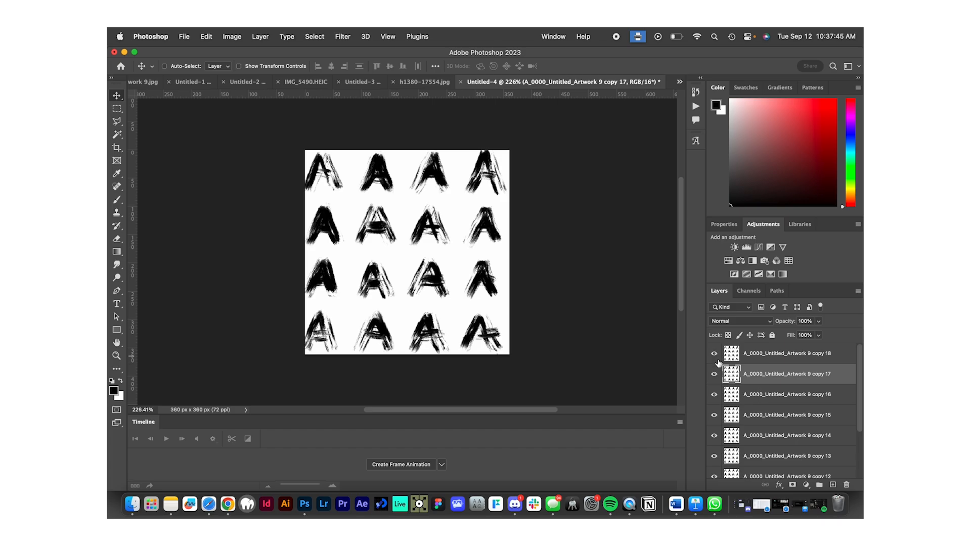
Hide every layer except the lowest one, A_0000_Untitled_Artwork 9 copy 9.
scroll(769, 430, "down", 4)
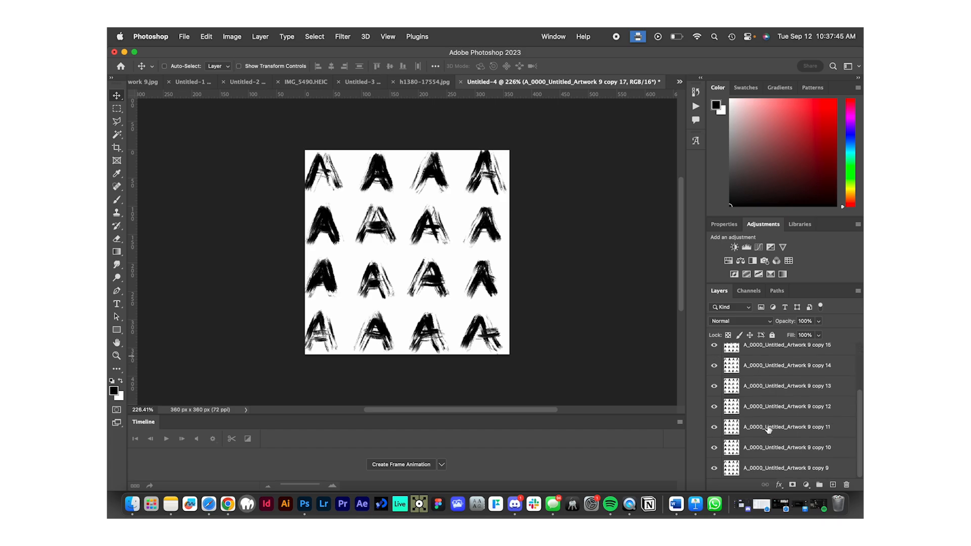
right_click(713, 469)
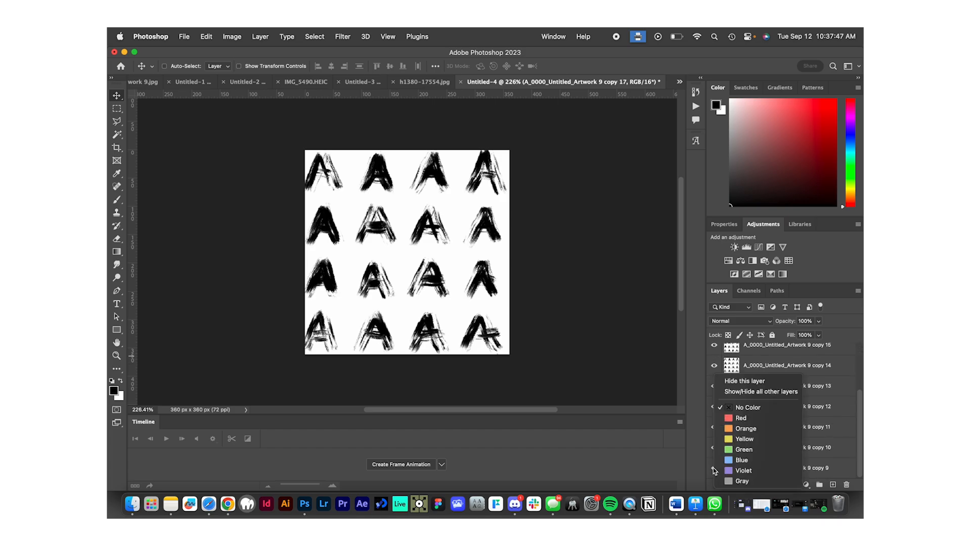
left_click(745, 393)
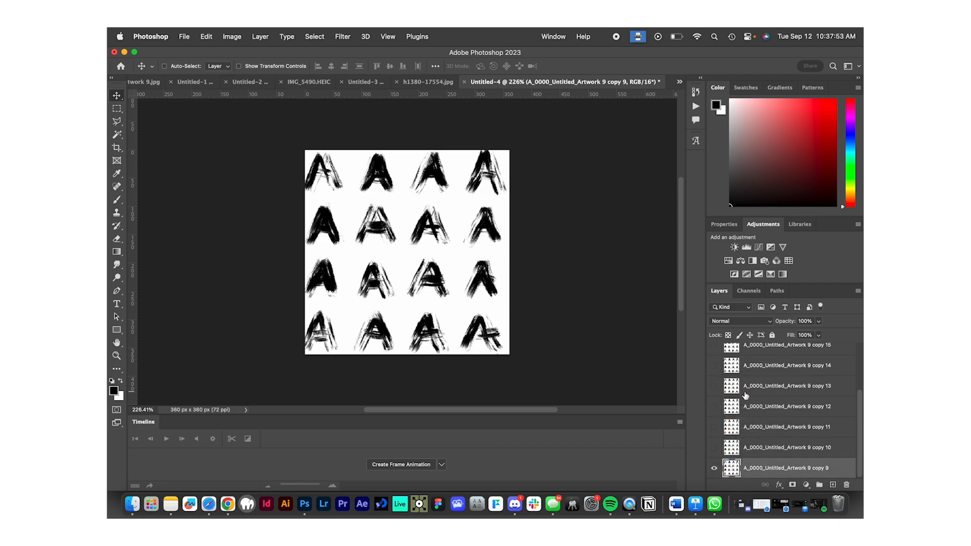
scroll(744, 394, "up", 3)
scroll(719, 416, "down", 3)
left_click(714, 448)
Set the Magic Wand tolerance to 255 and make a selection from the second A in the top row.
scroll(367, 243, "up", 2)
scroll(371, 242, "up", 2)
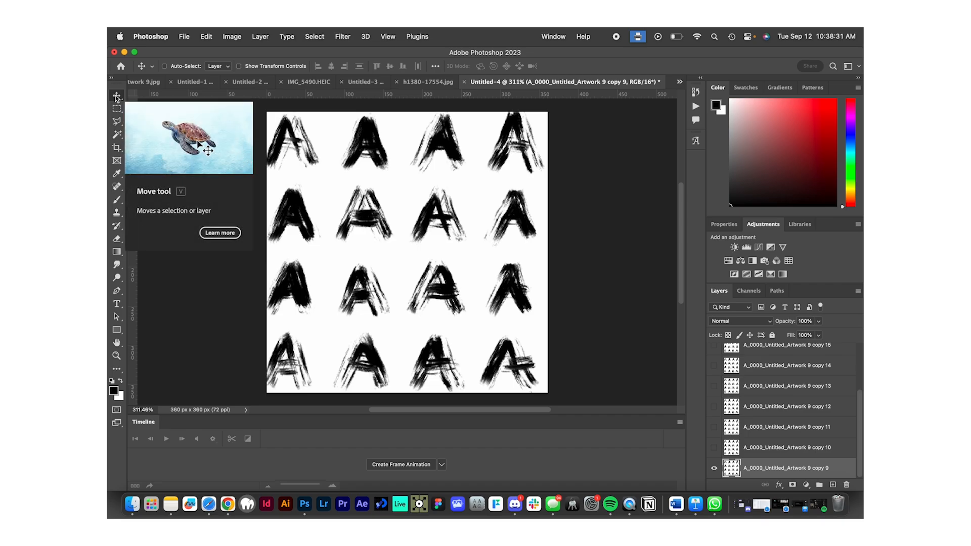
left_click(117, 135)
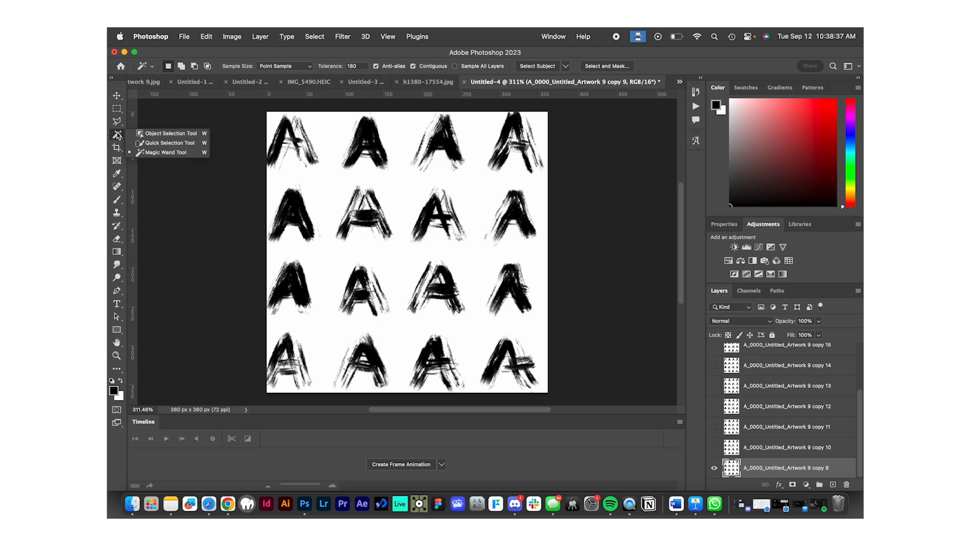
left_click(173, 156)
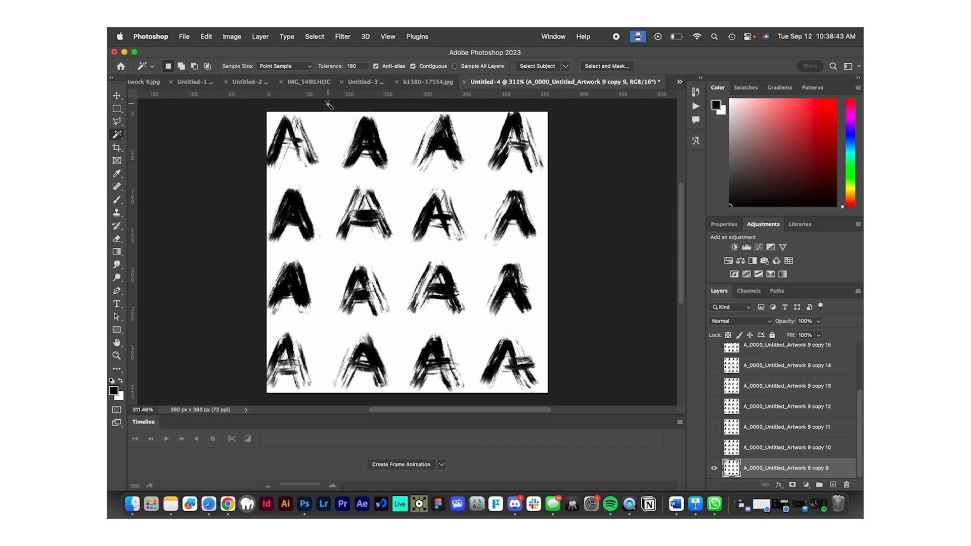
left_click(362, 66)
double_click(362, 66)
type("255")
left_click(366, 132)
Set the Magic Wand tolerance to 10 and select the second A in the top row.
left_click(355, 66)
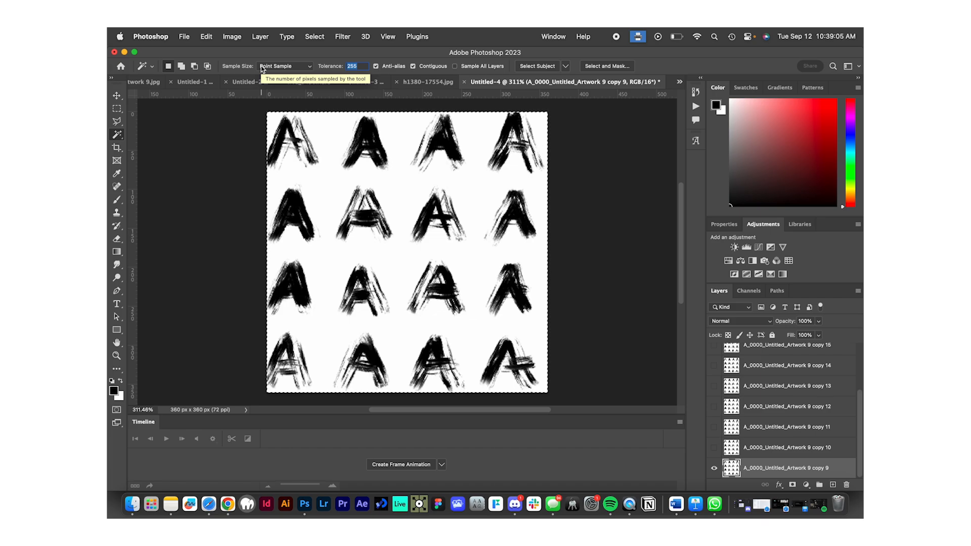
type("10")
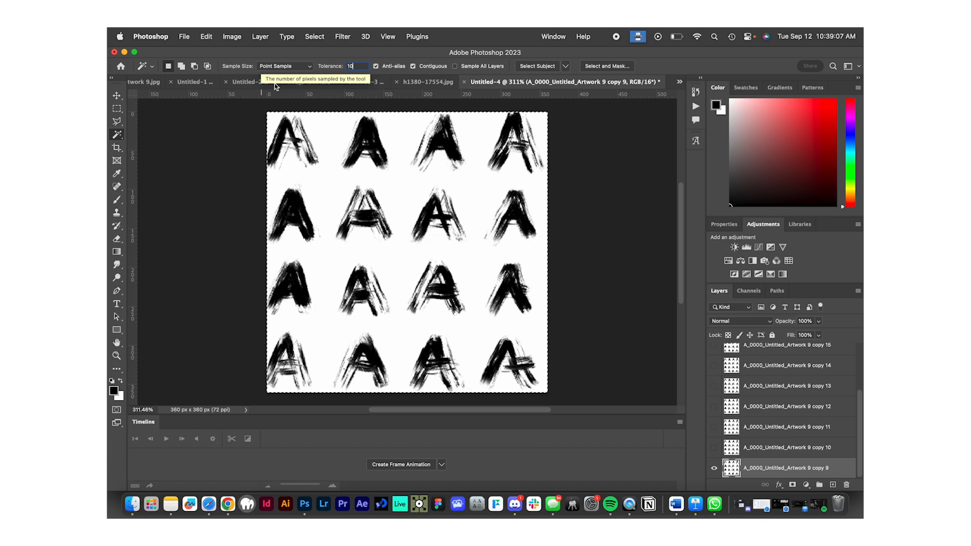
left_click(301, 201)
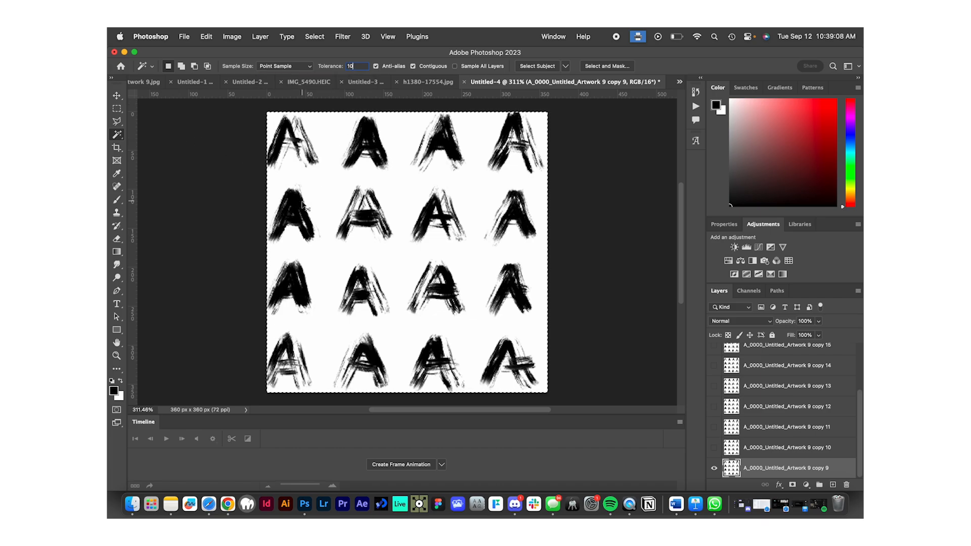
left_click(370, 126)
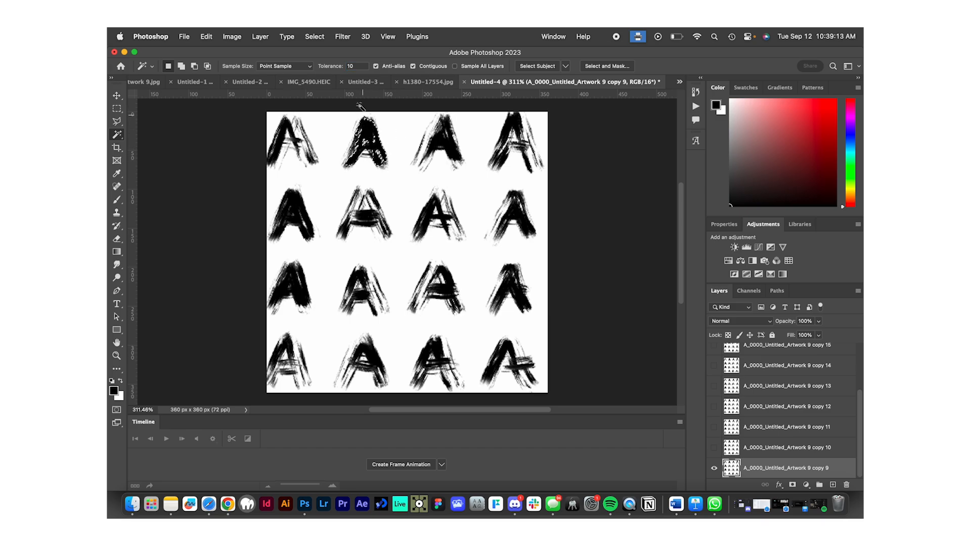
Set the Magic Wand tolerance to 150, clear the selection and reselect the second A in the top row.
left_click_drag(362, 67, 286, 67)
type("150")
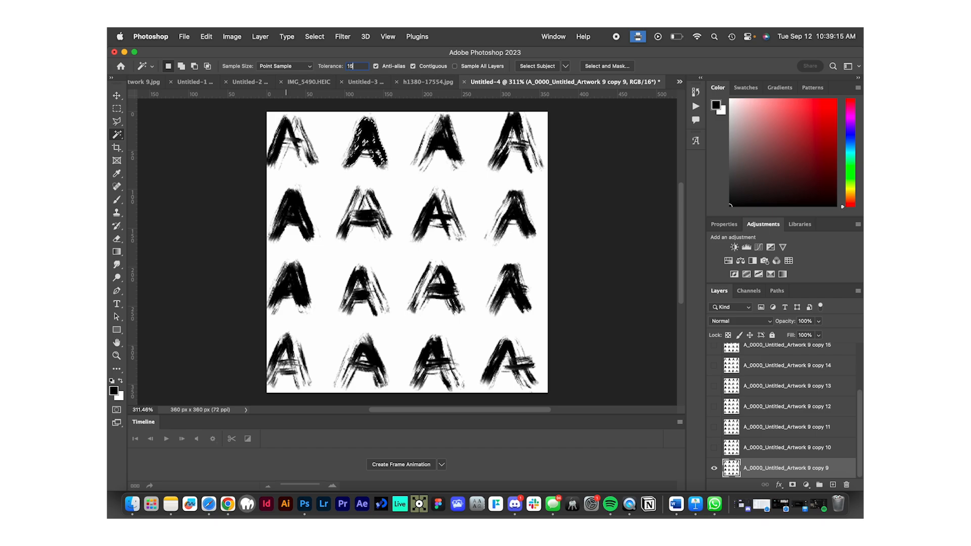
key("super+d")
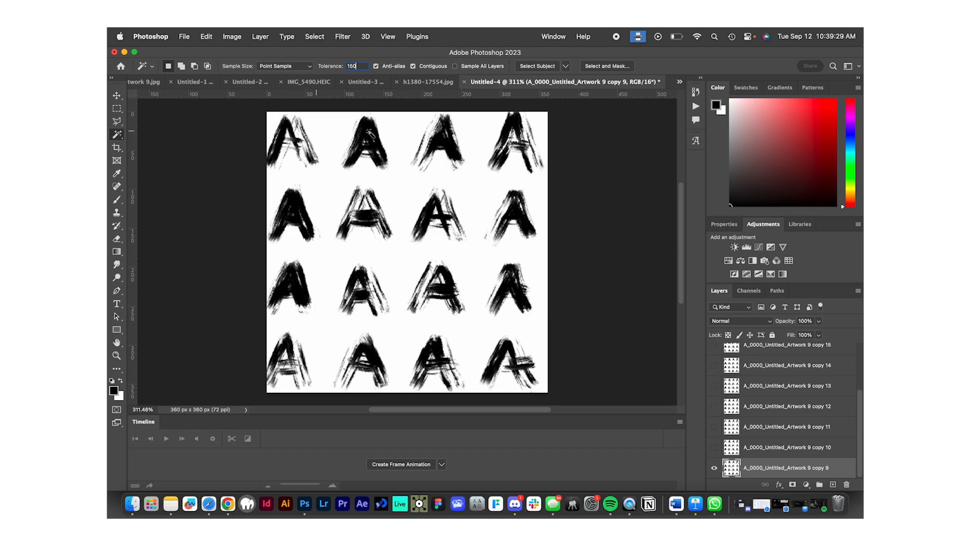
left_click(369, 132)
scroll(354, 151, "up", 5)
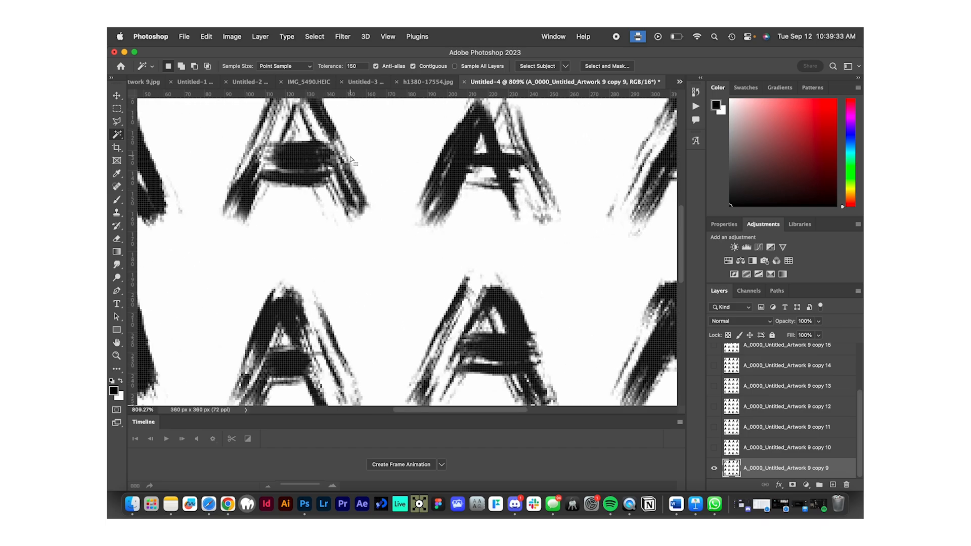
scroll(350, 158, "down", 3)
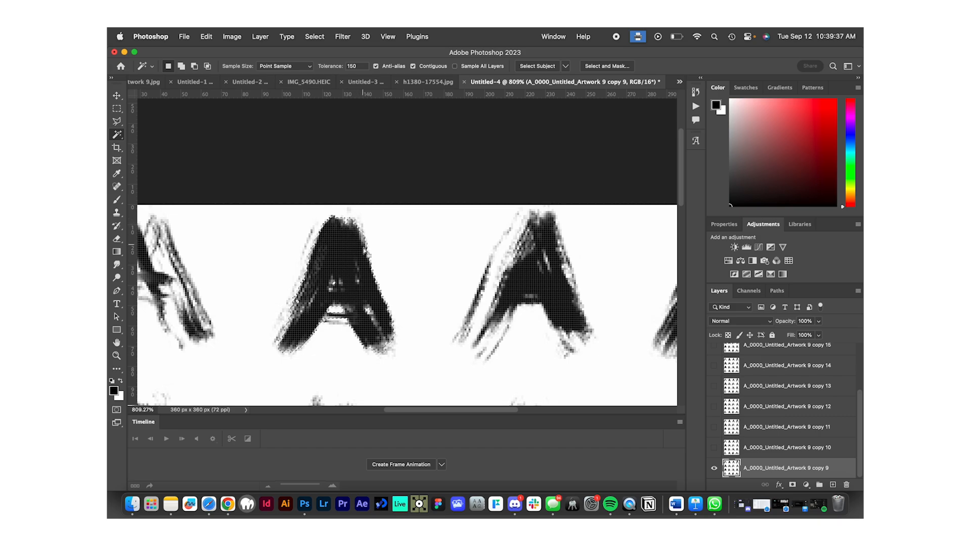
scroll(381, 324, "down", 5)
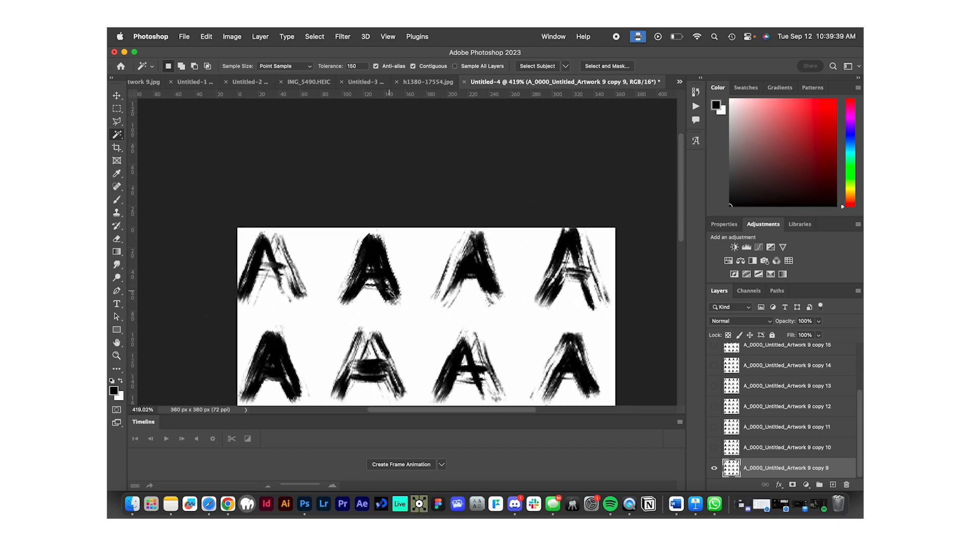
scroll(389, 293, "down", 2)
scroll(389, 292, "down", 3)
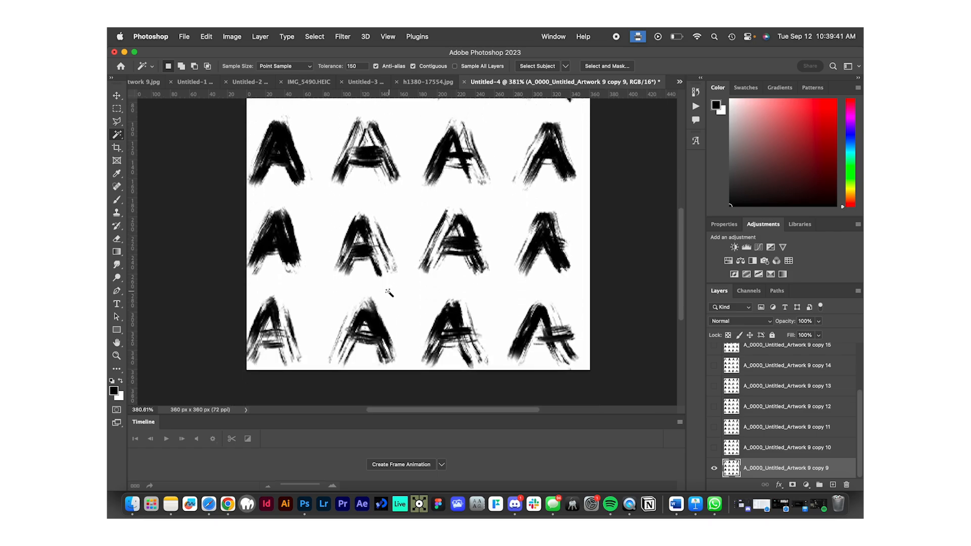
scroll(389, 292, "down", 3)
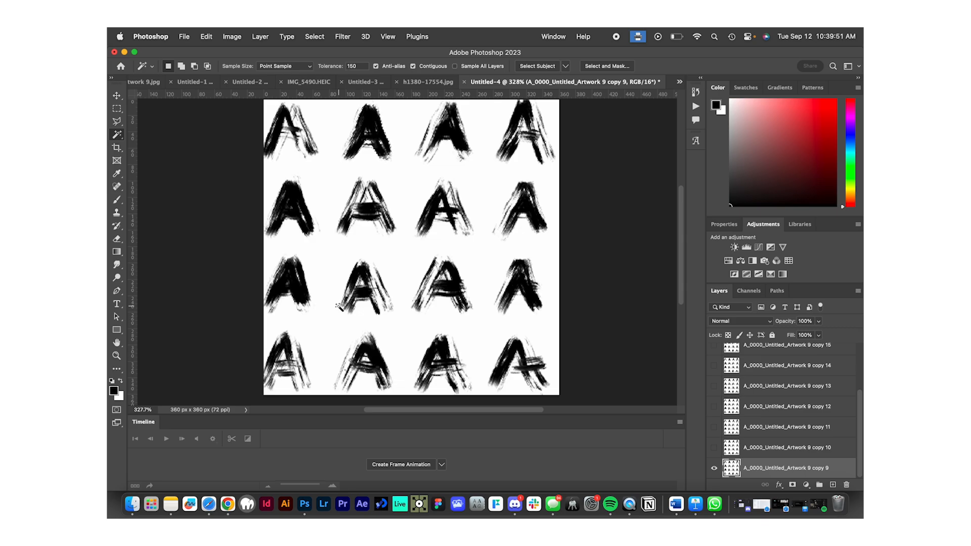
Scale the selected A to 150% in width and height with Free Transform on the layer copy 9.
key("ctrl+t")
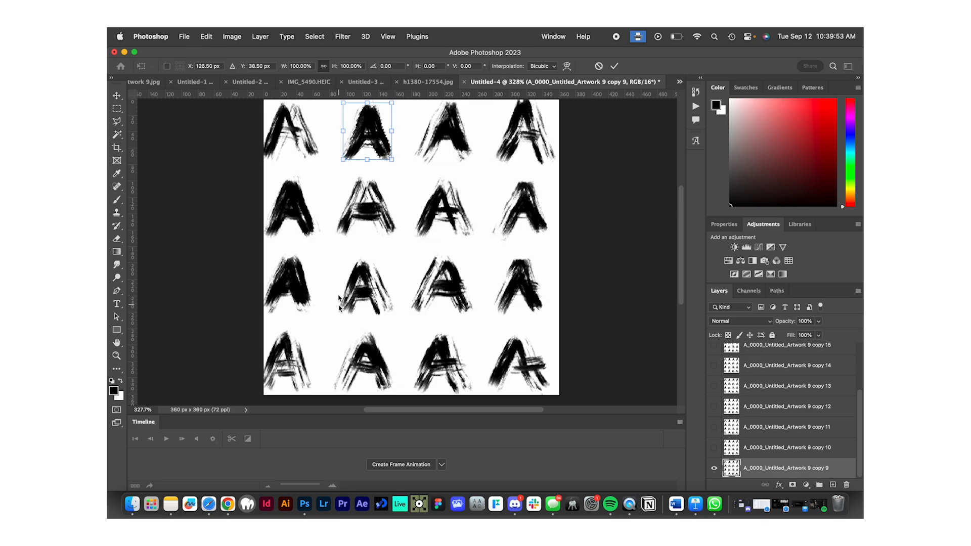
scroll(340, 310, "up", 2)
scroll(411, 265, "up", 1)
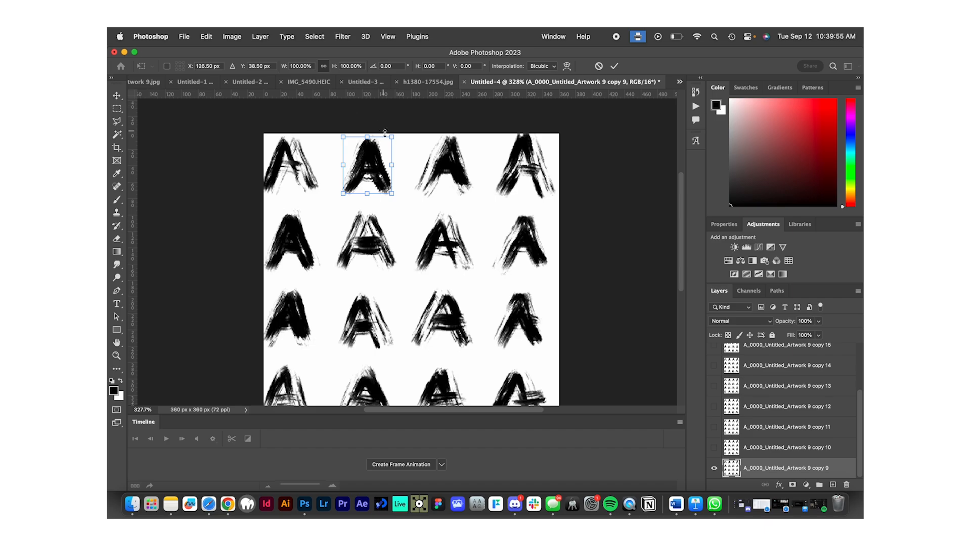
scroll(387, 238, "down", 3)
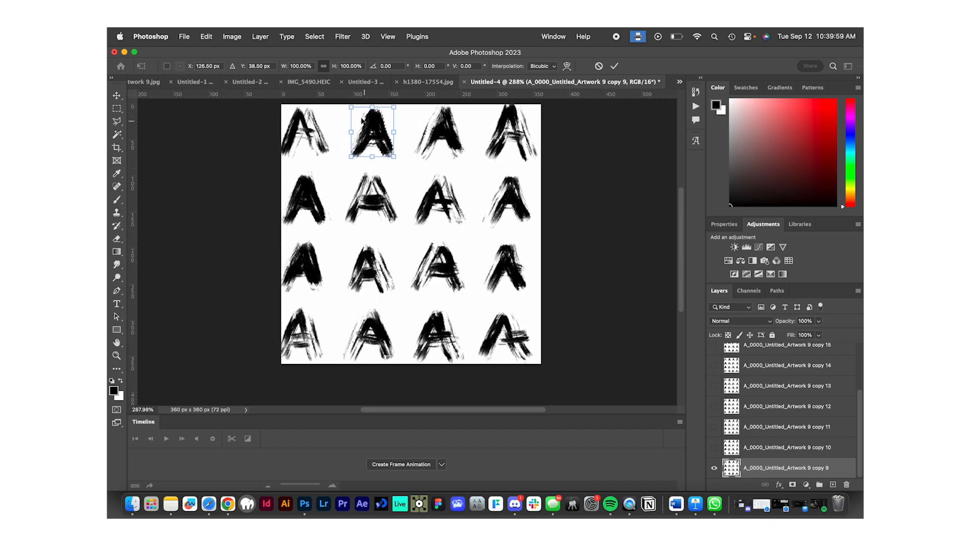
scroll(364, 122, "up", 3)
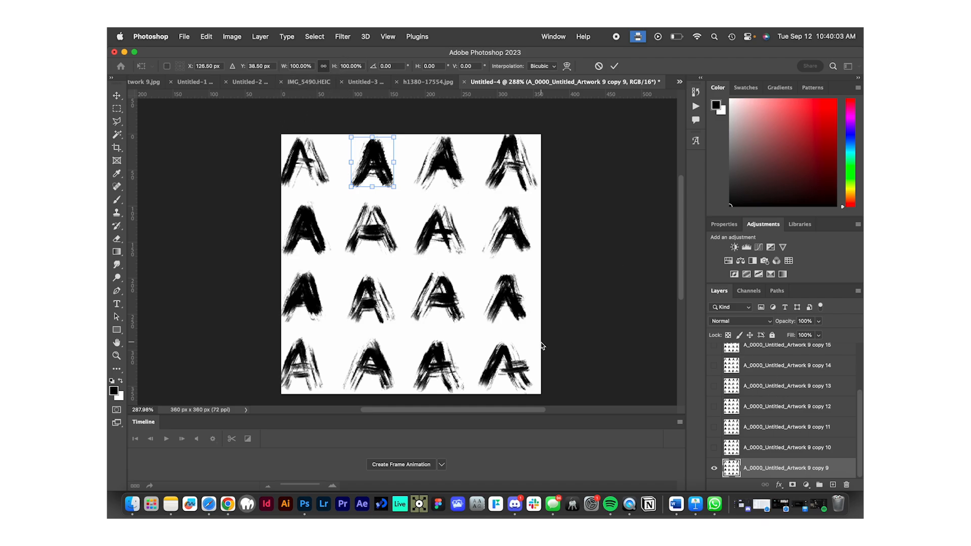
double_click(350, 66)
double_click(291, 66)
double_click(350, 65)
left_click(323, 66)
type("150")
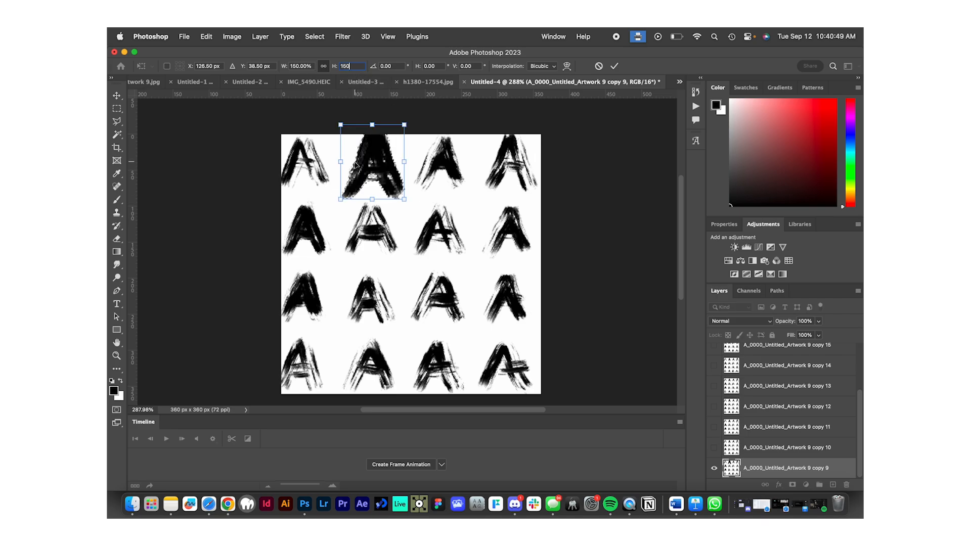
left_click(614, 66)
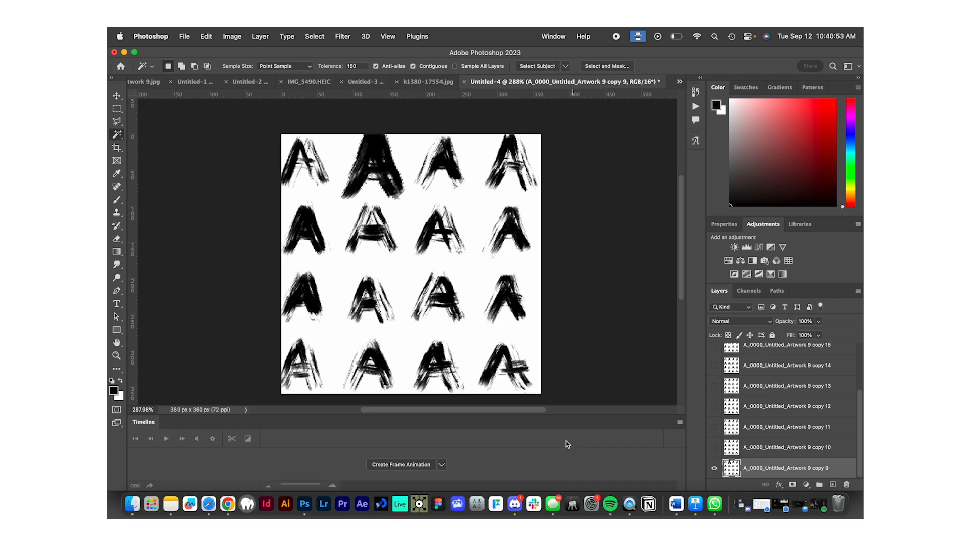
scroll(370, 162, "down", 1)
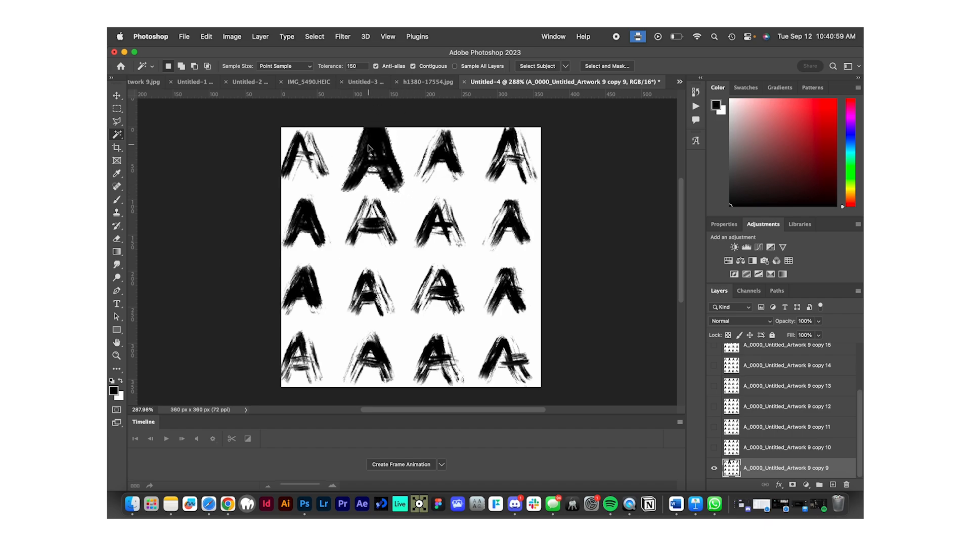
left_click(349, 204)
Show the layer A_0000_Untitled_Artwork 9 copy 10 and scale its second top-row A to 200%.
left_click(795, 454)
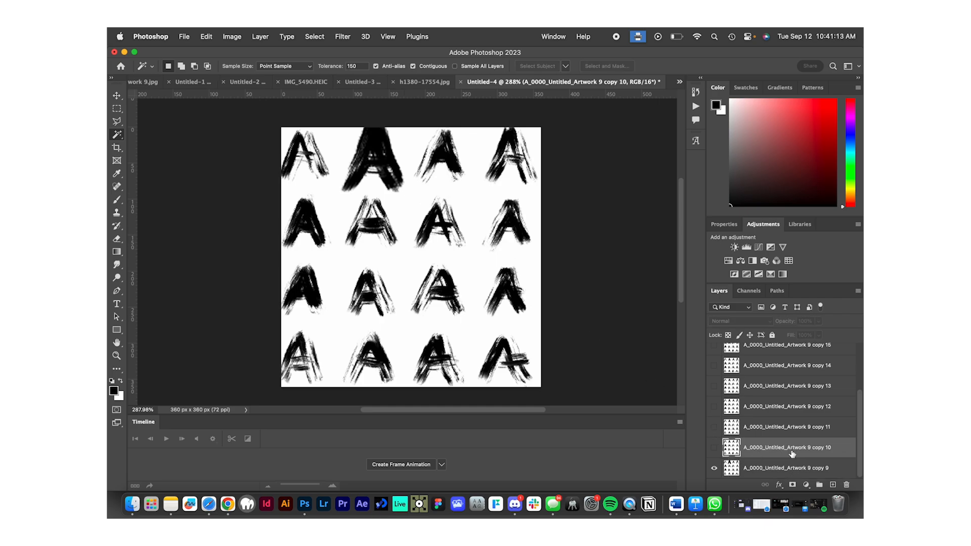
left_click(713, 448)
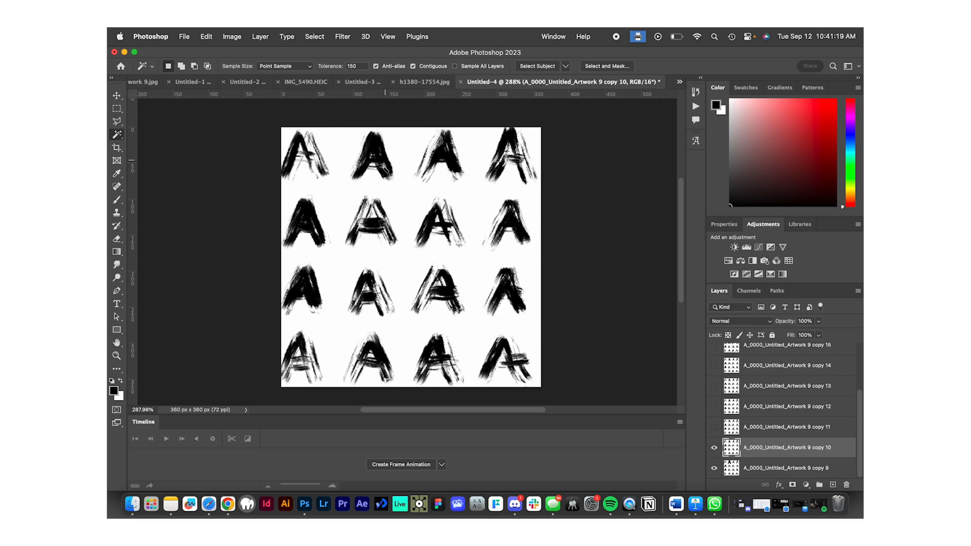
left_click(376, 151)
key("super+t")
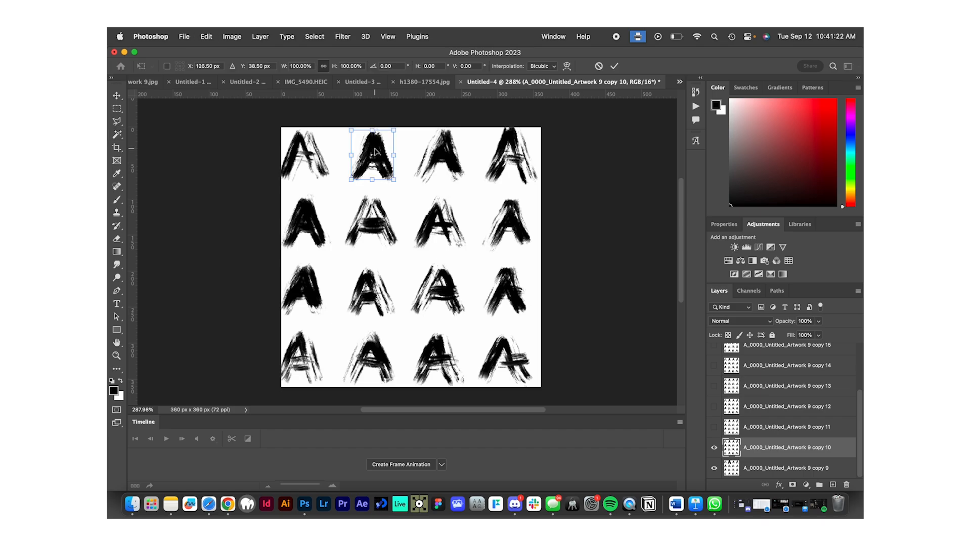
left_click(350, 67)
type("200")
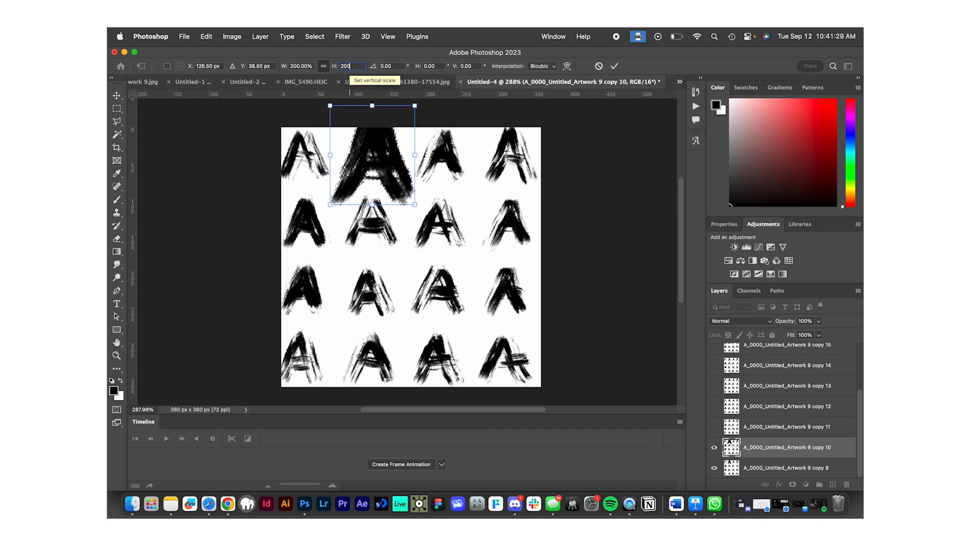
key("Return")
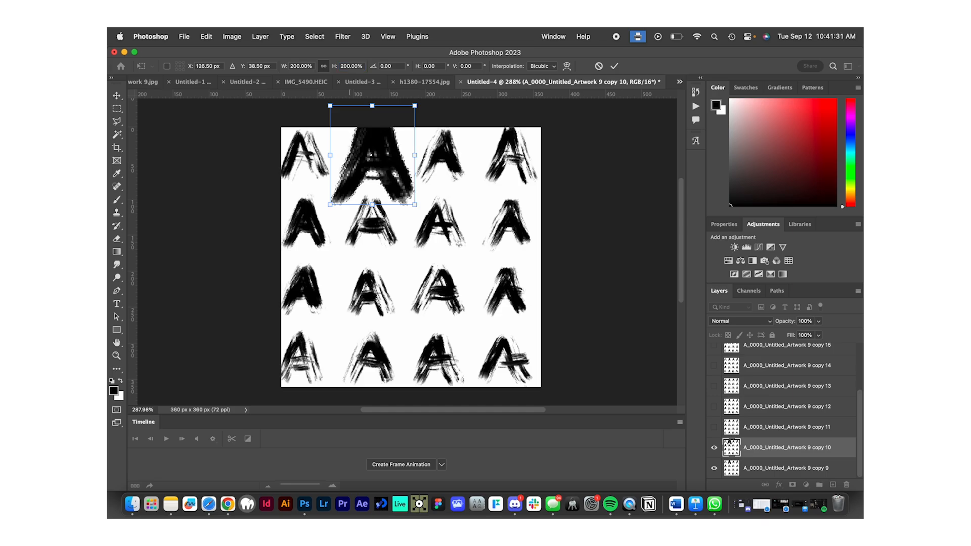
left_click(614, 66)
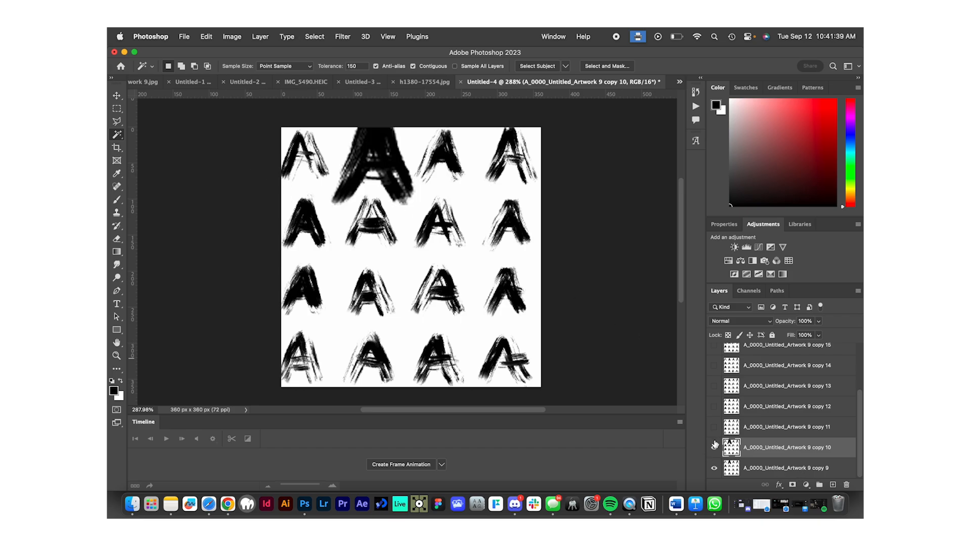
Show the layer A_0000_Untitled_Artwork 9 copy 11 and scale its second top-row A to 250%.
left_click(776, 430)
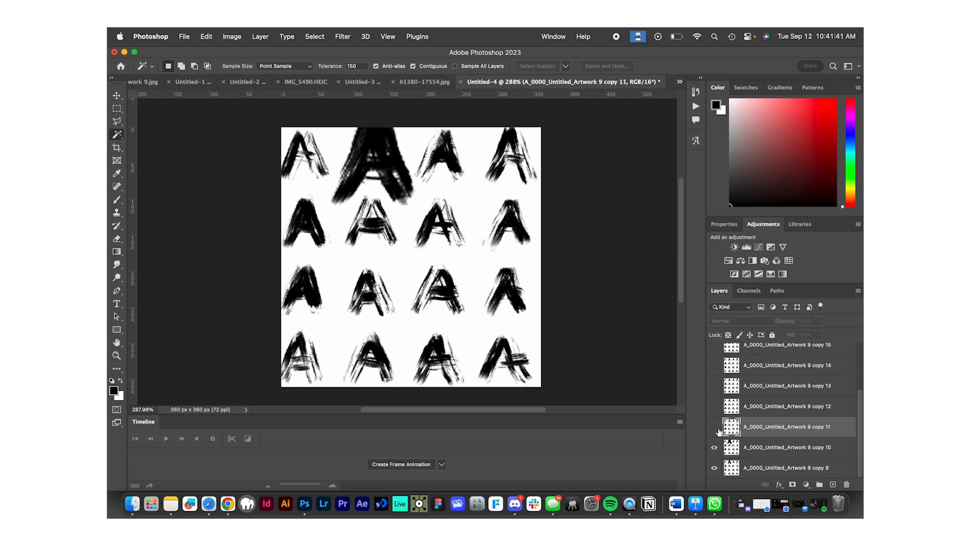
left_click(713, 430)
key("super+t")
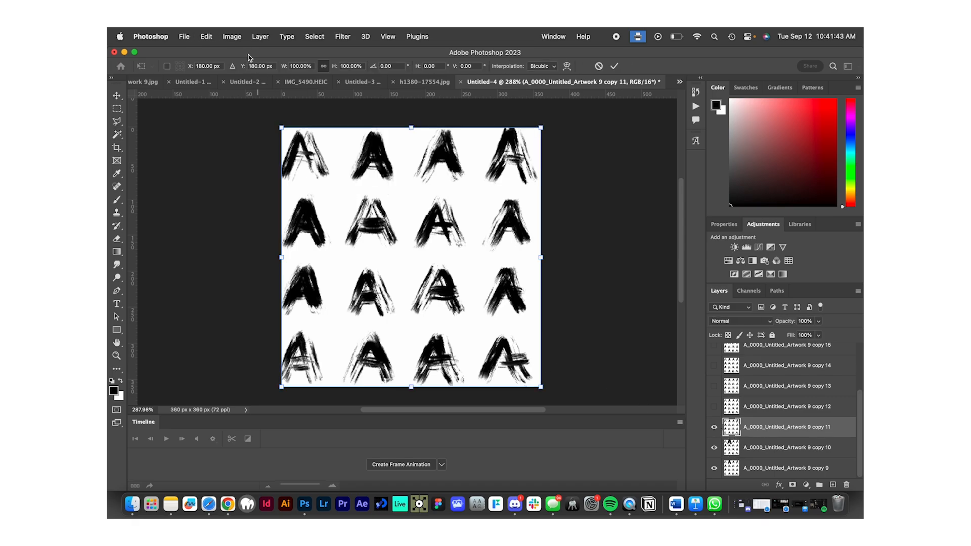
key("Return")
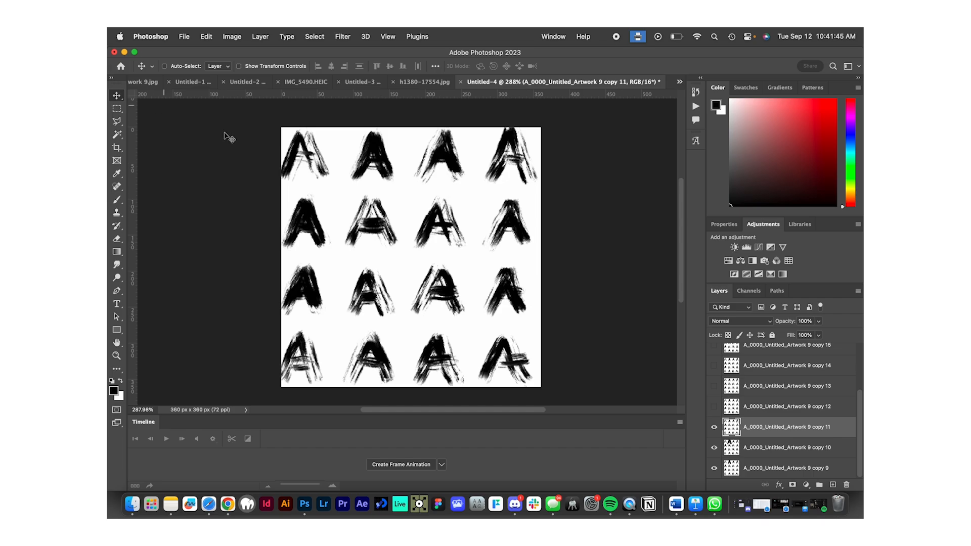
left_click(120, 135)
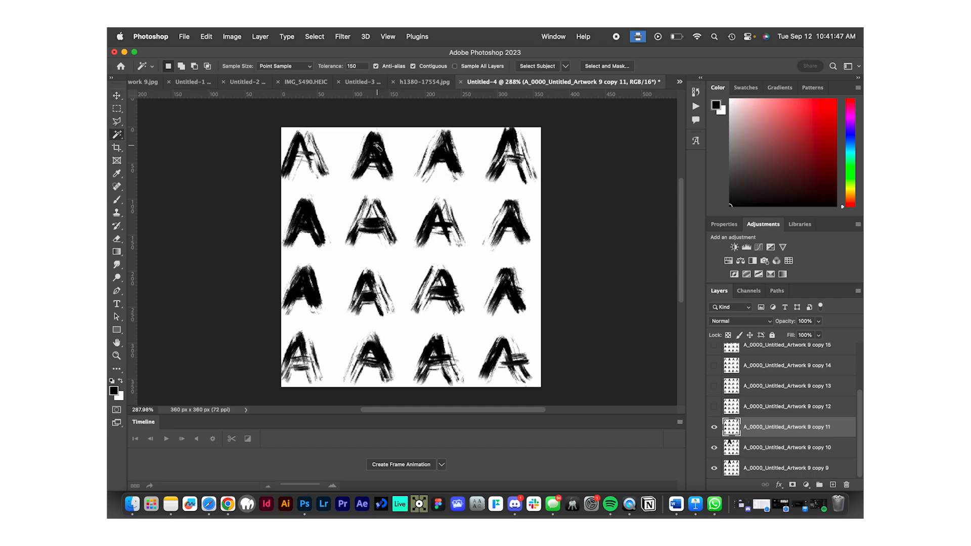
key("super+t")
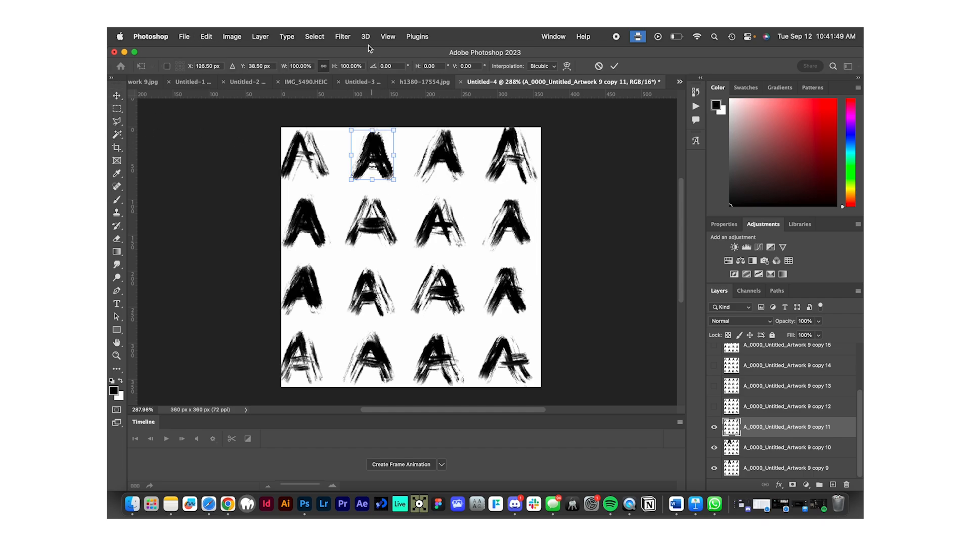
left_click(352, 64)
type("250")
key("Return")
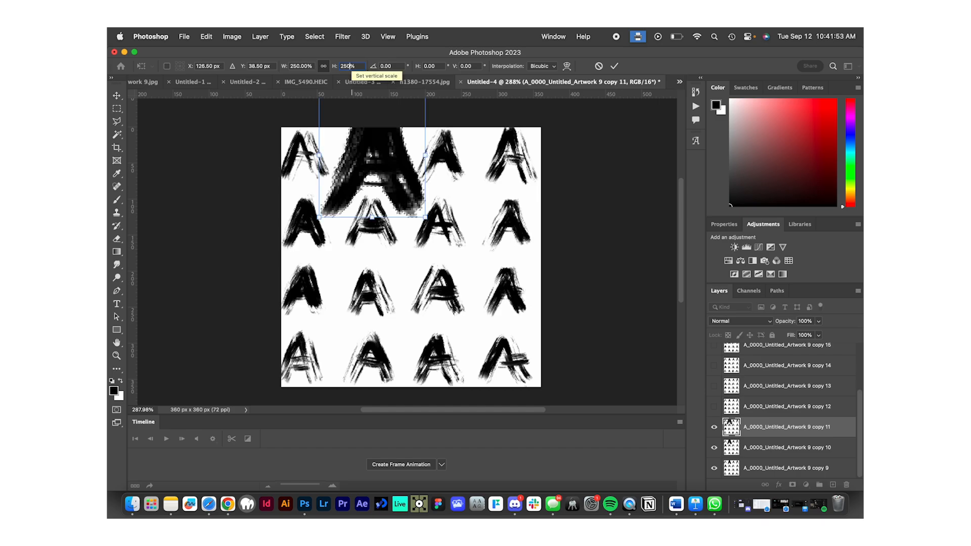
left_click(614, 66)
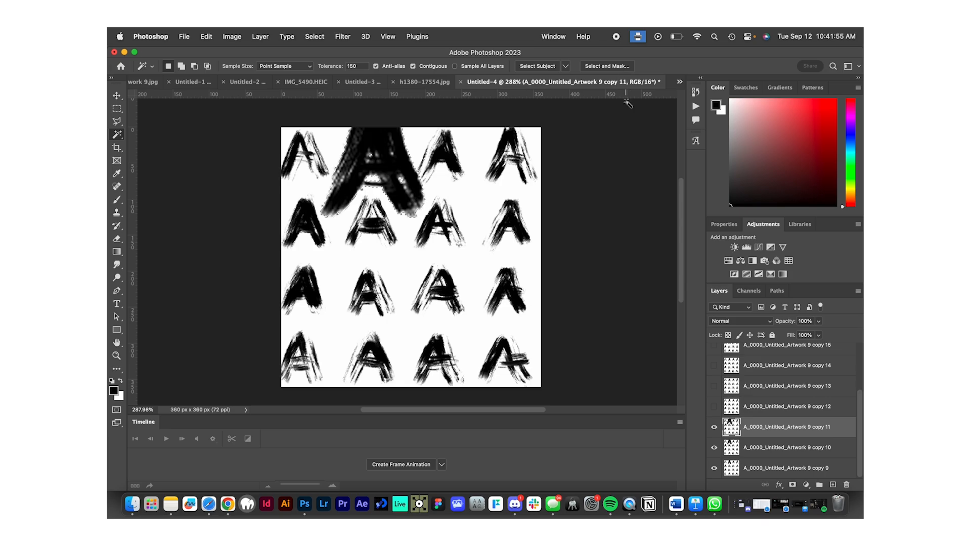
Show the layer A_0000_Untitled_Artwork 9 copy 12 and scale its second top-row A to 300% in width and height.
left_click(778, 414)
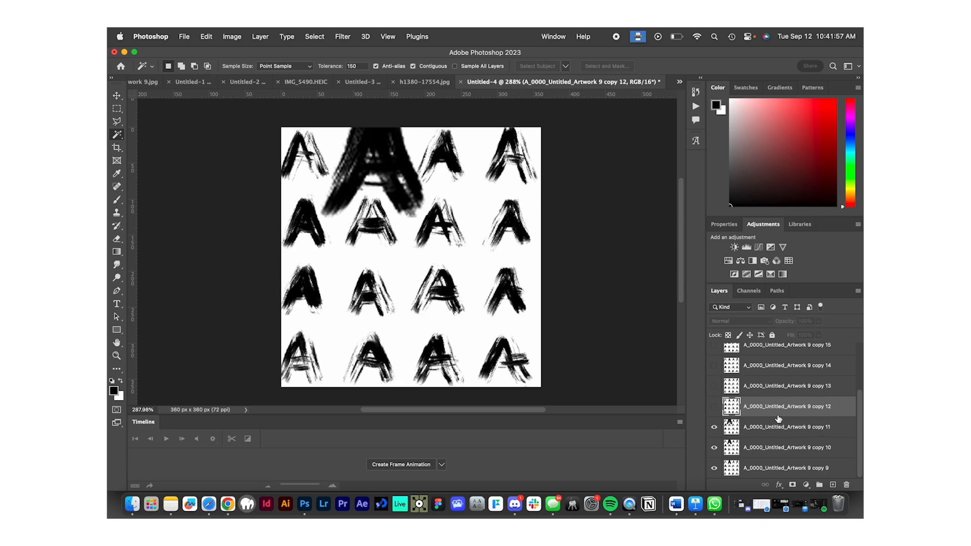
left_click(712, 411)
key("super+t")
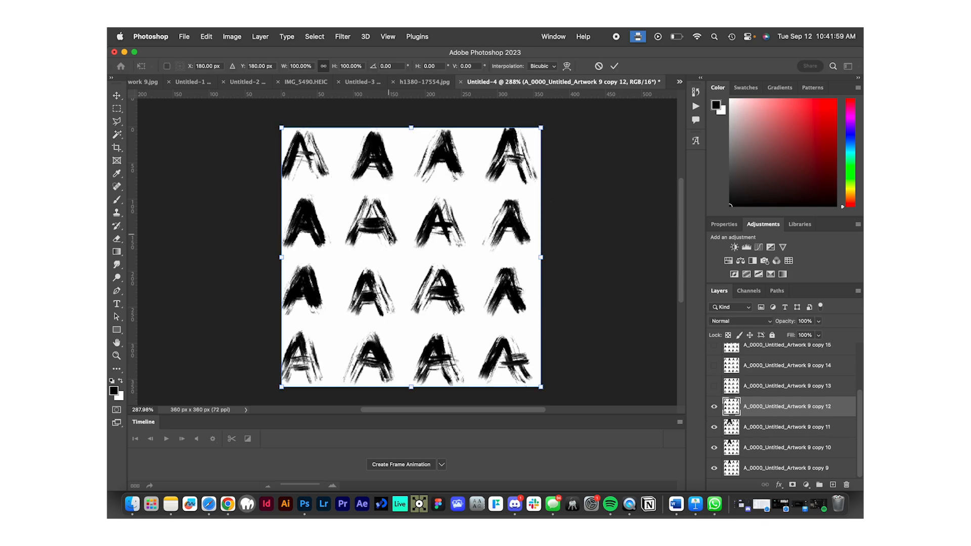
key("Escape")
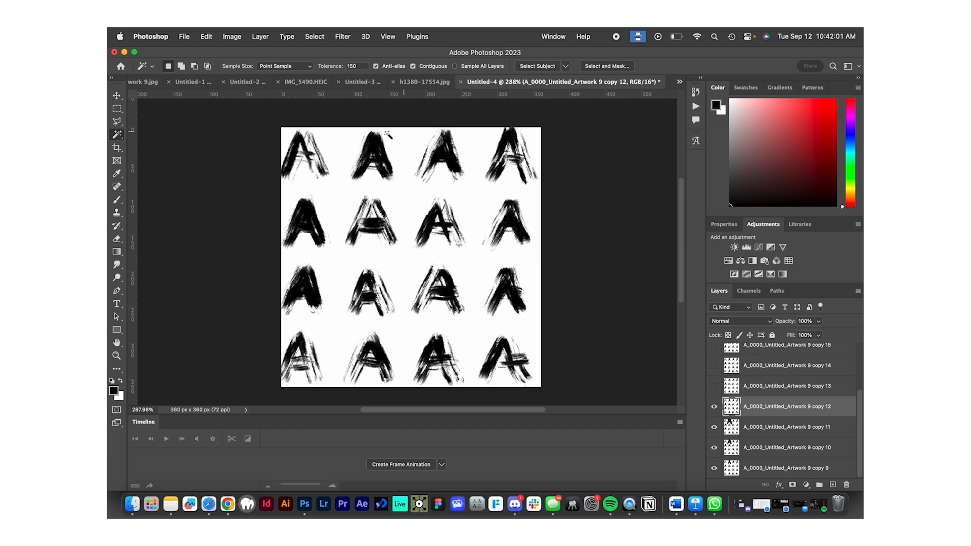
key("super+t")
left_click(353, 67)
type("300")
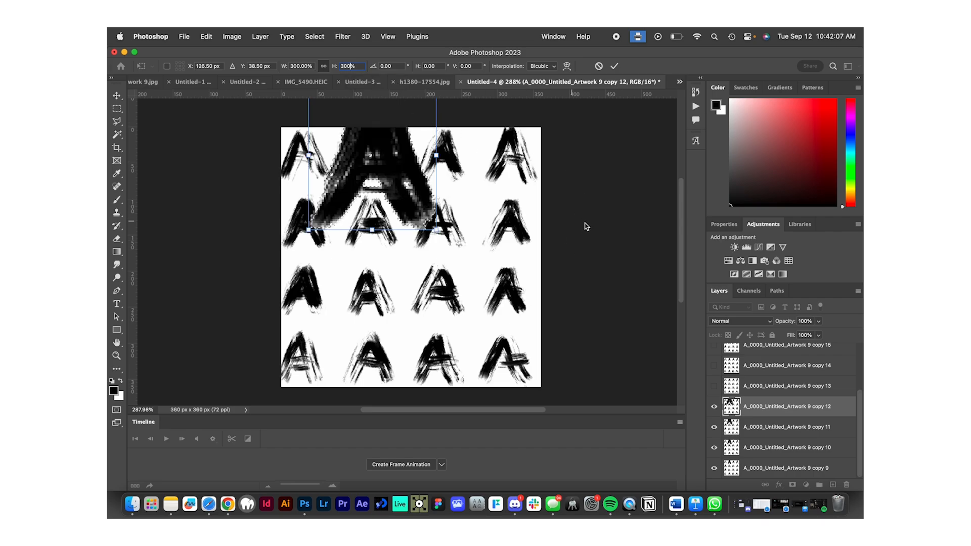
left_click(615, 68)
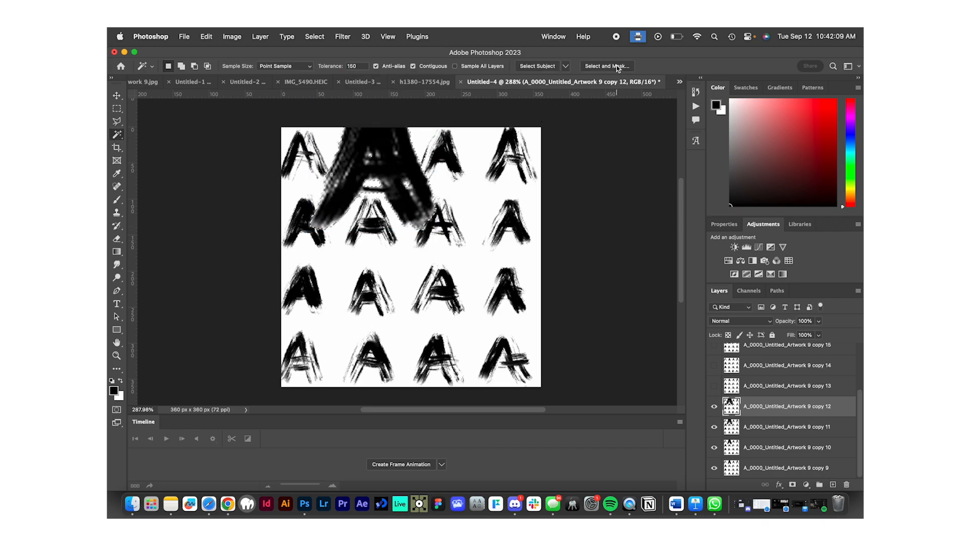
Show the layer A_0000_Untitled_Artwork 9 copy 13, select its second top-row A and scale it to 350%.
left_click(742, 390)
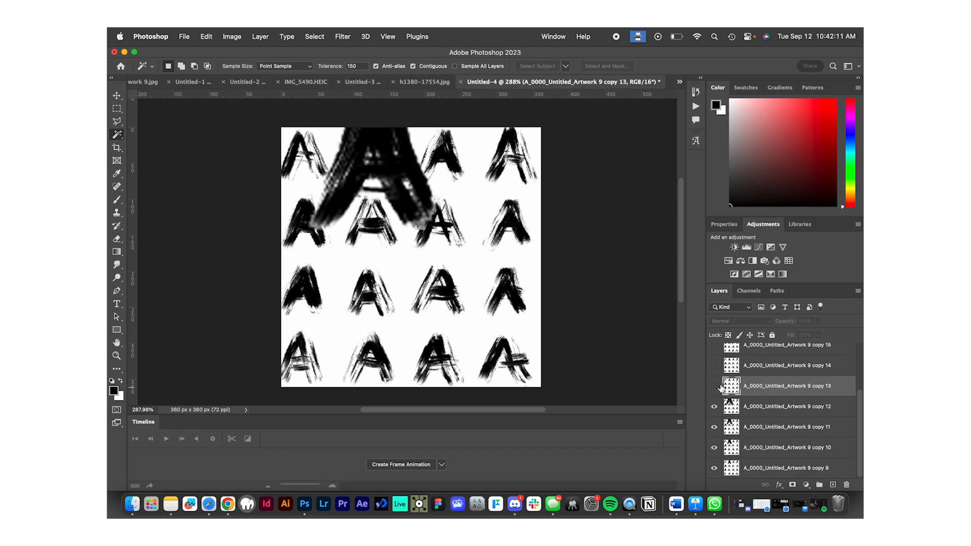
left_click(714, 386)
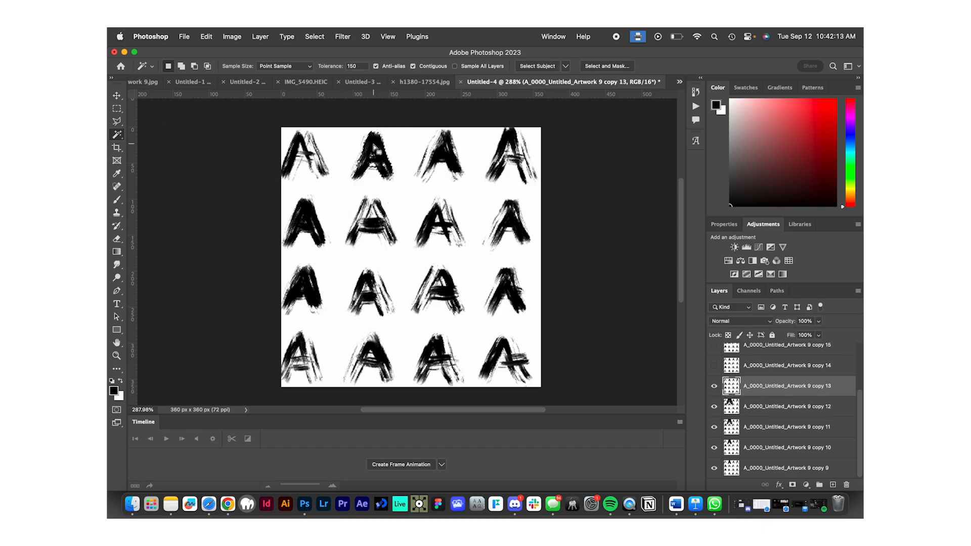
key("cmd+t")
double_click(347, 67)
type("350")
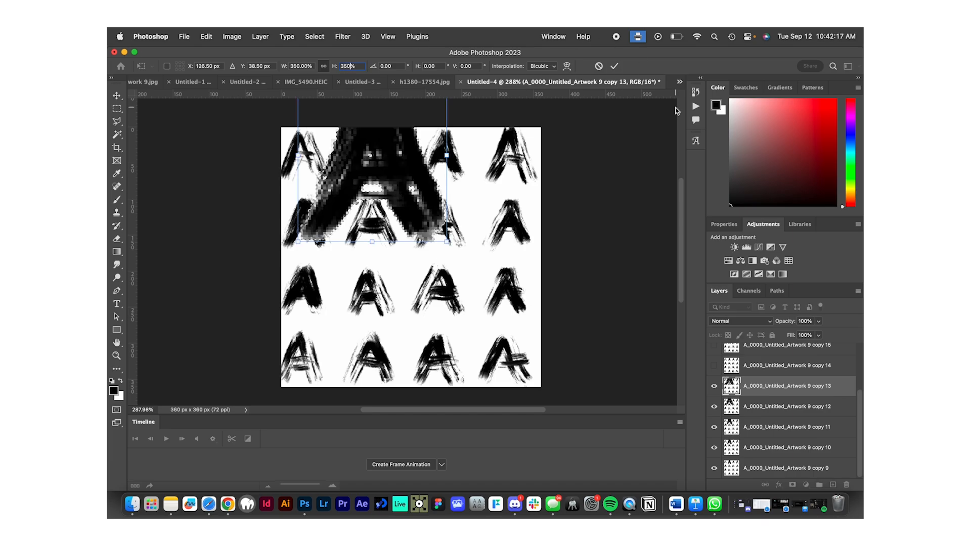
left_click(614, 65)
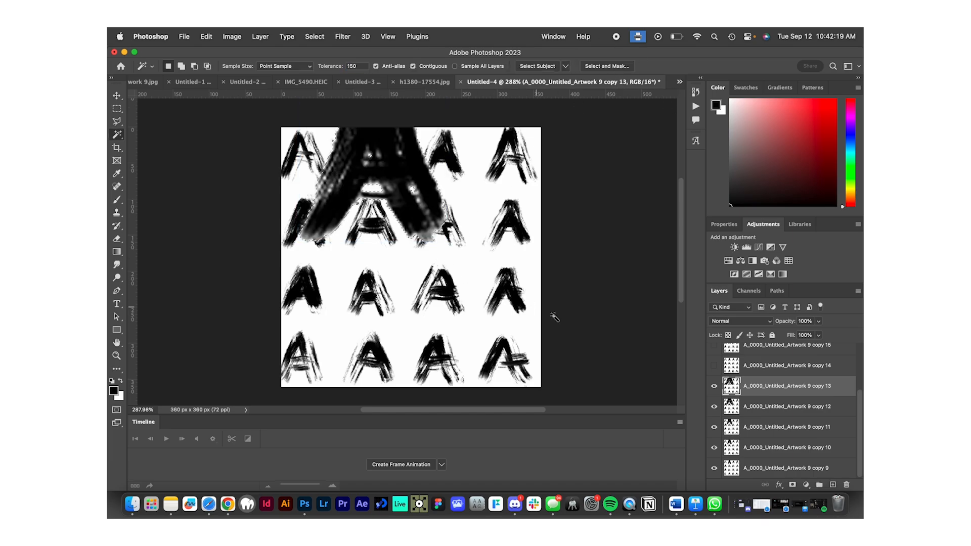
Show the layer A_0000_Untitled_Artwork 9 copy 14, scale its second top-row A to 300% and clear the selection.
scroll(791, 423, "up", 3)
left_click(789, 434)
scroll(789, 435, "down", 1)
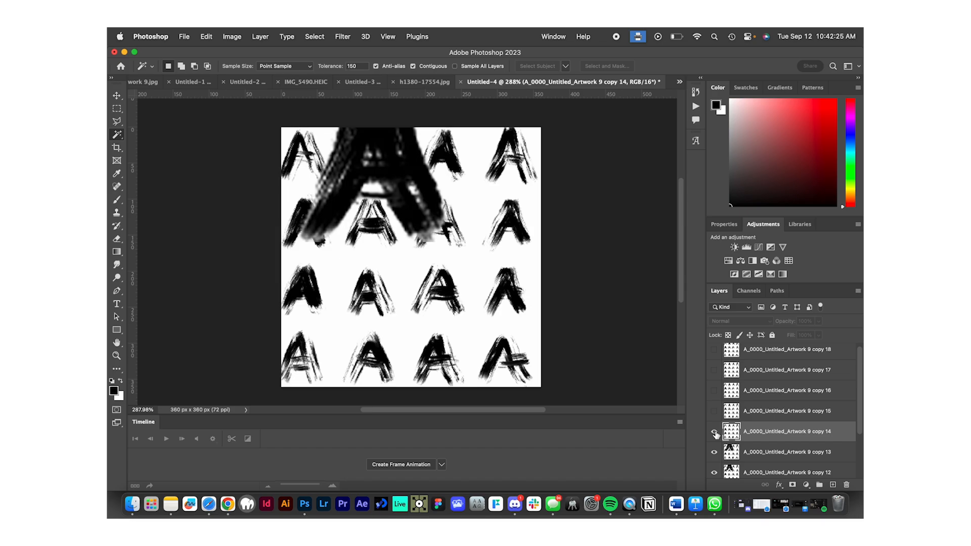
left_click(714, 432)
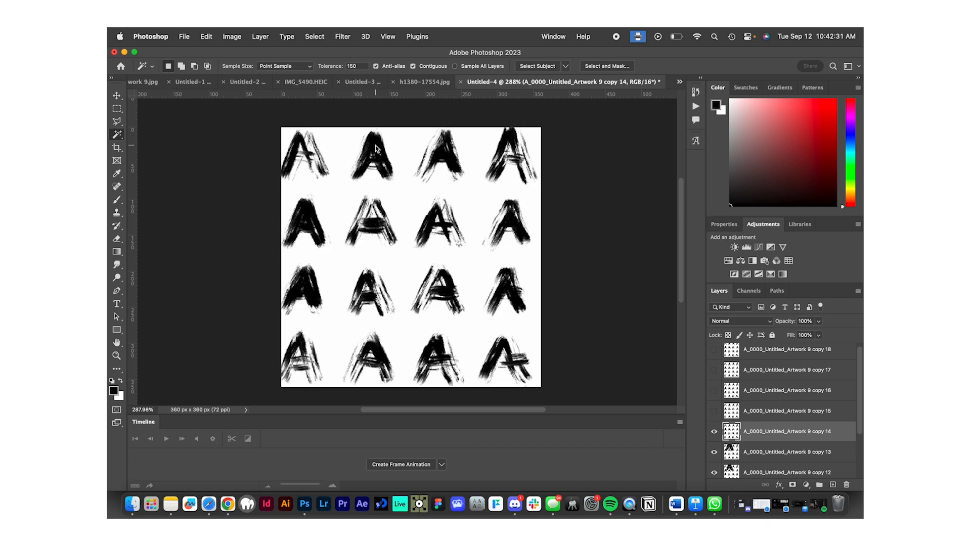
key("cmd+t")
left_click(349, 65)
type("30")
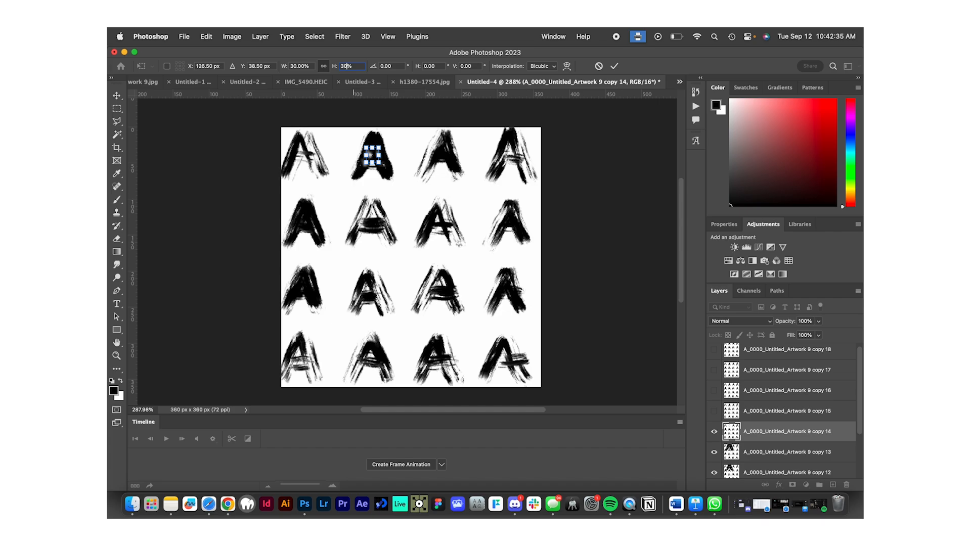
type("0")
left_click(614, 66)
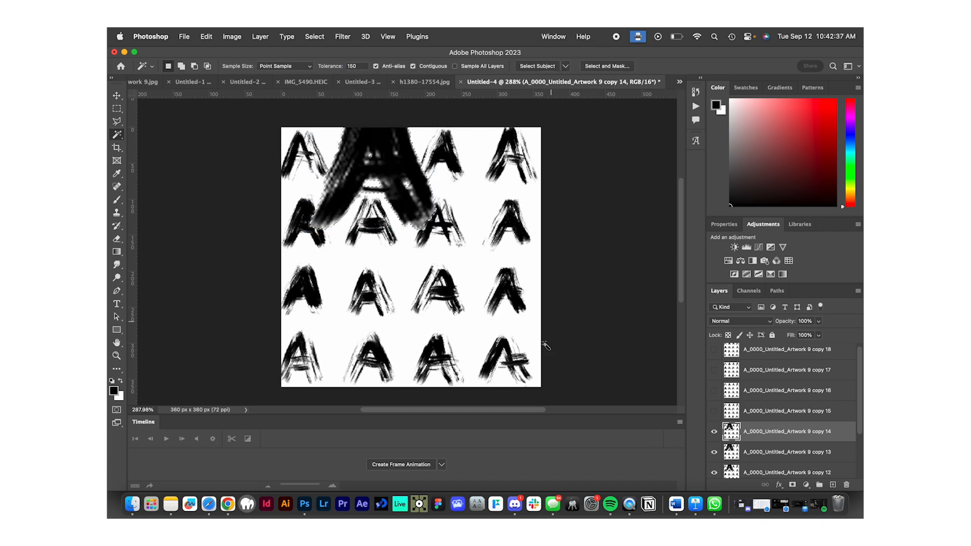
key("super+d")
Scale the second top-row A on the layer A_0000_Untitled_Artwork 9 copy 15 to 250% and merge that layer down into copy 14.
left_click(774, 417)
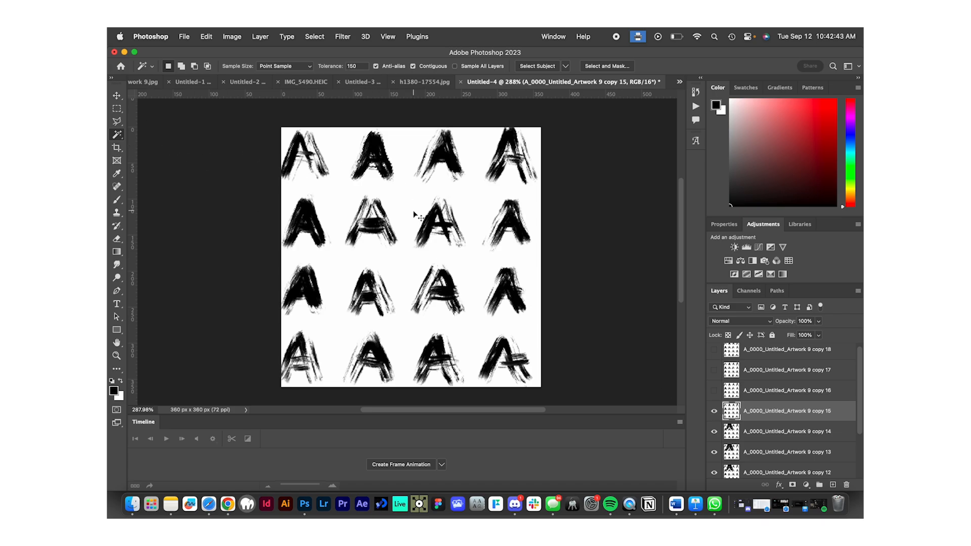
key("super+t")
double_click(349, 66)
type("250")
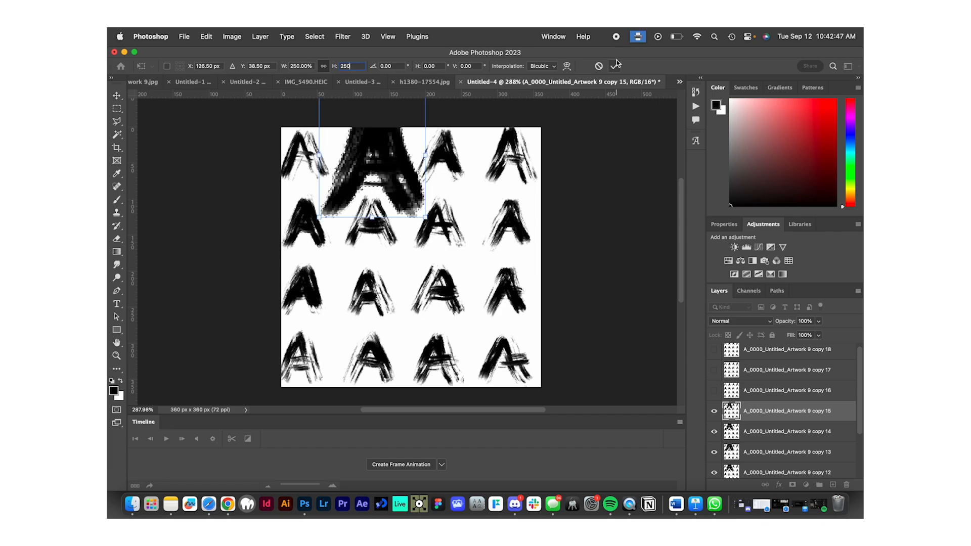
left_click(615, 66)
key("super+e")
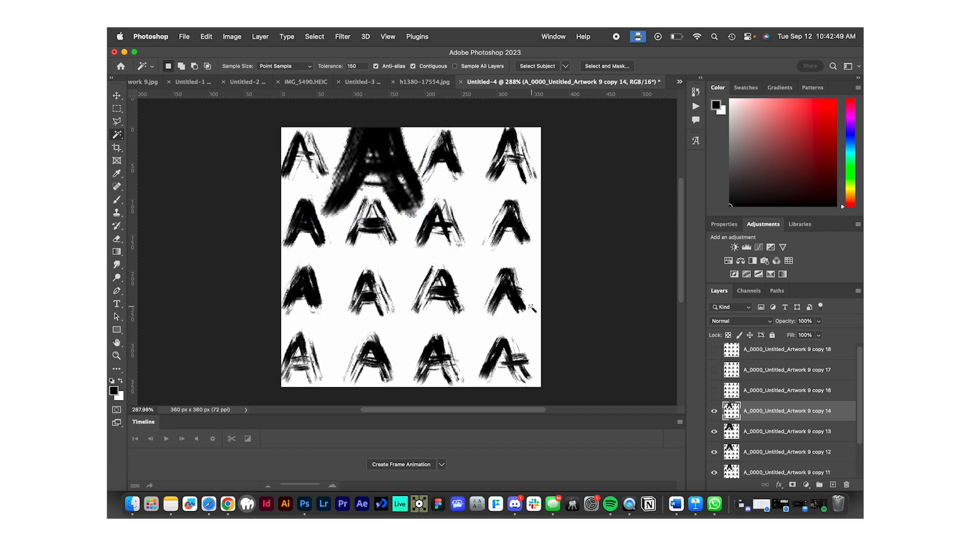
Select the layer A_0000_Untitled_Artwork 9 copy 16 and make it visible.
left_click(763, 397)
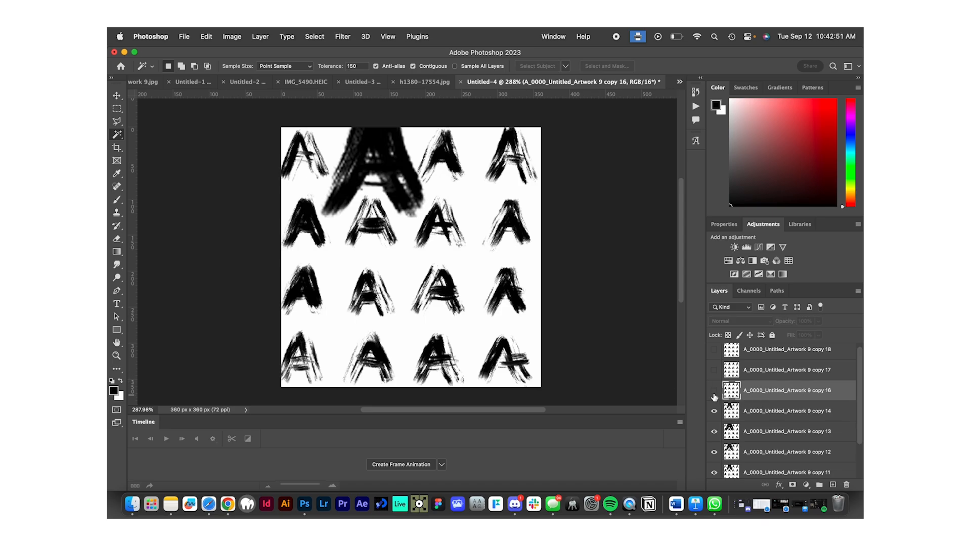
left_click(714, 391)
key("super+t")
key("Return")
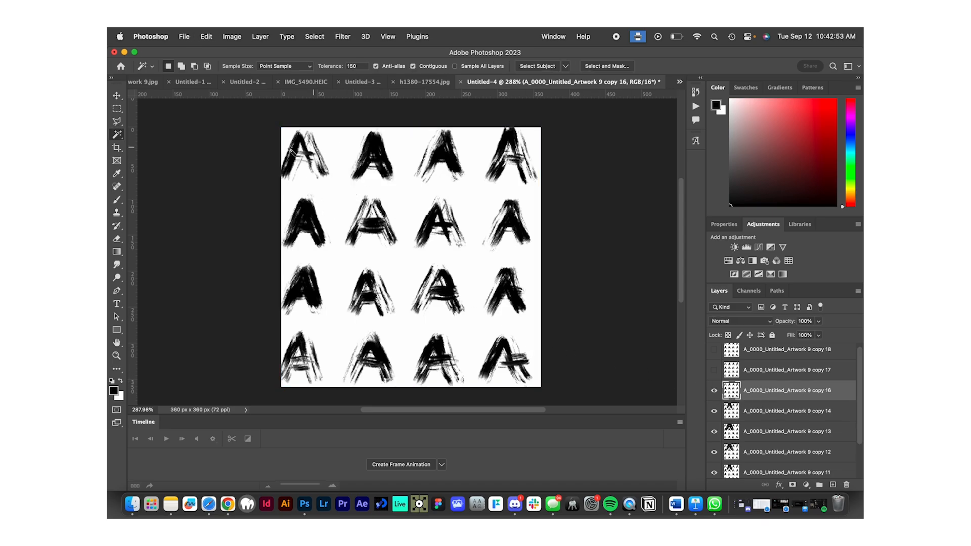
double_click(357, 66)
type("200")
key("super+z")
left_click(117, 96)
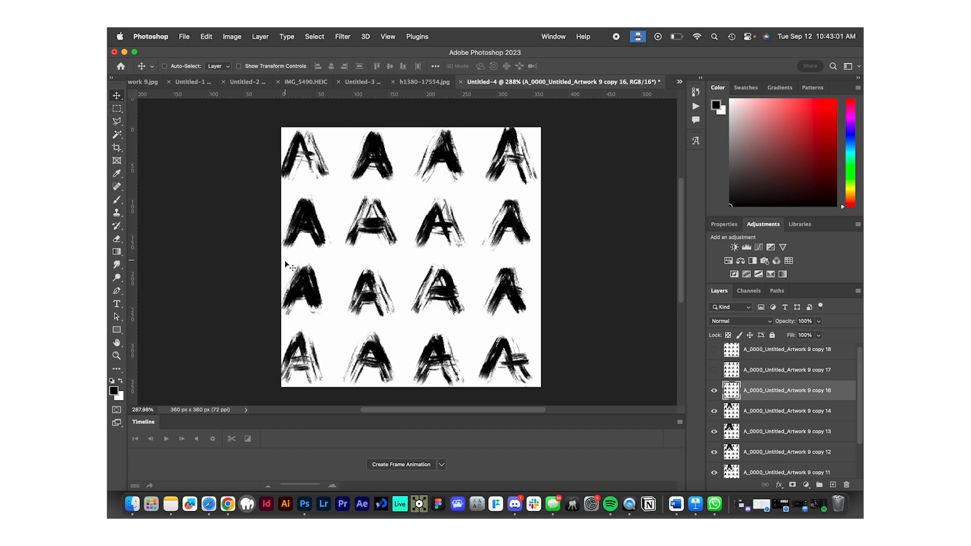
left_click(119, 142)
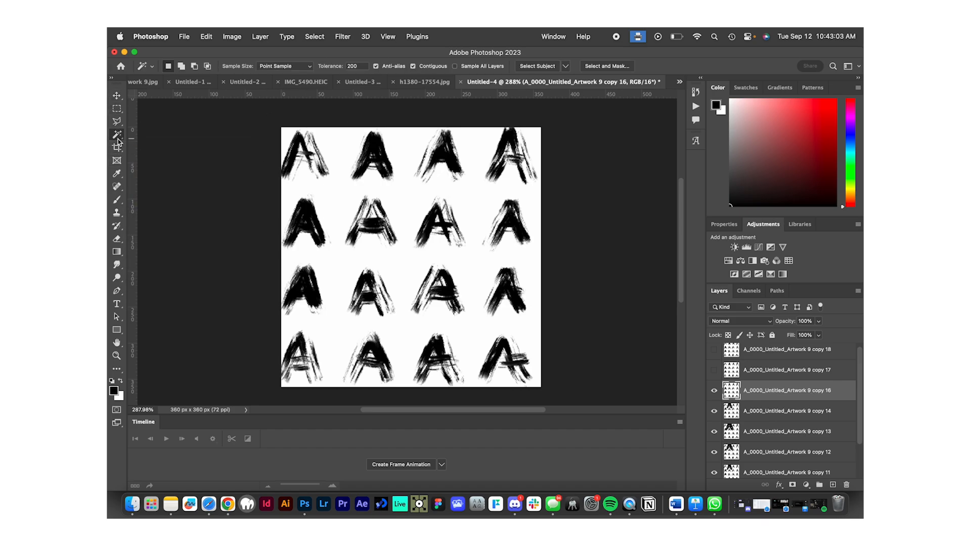
double_click(365, 67)
type("150")
key("Return")
Select the second top-row A on the layer copy 16 and scale it to 200% with Free Transform.
key("super+t")
left_click(347, 66)
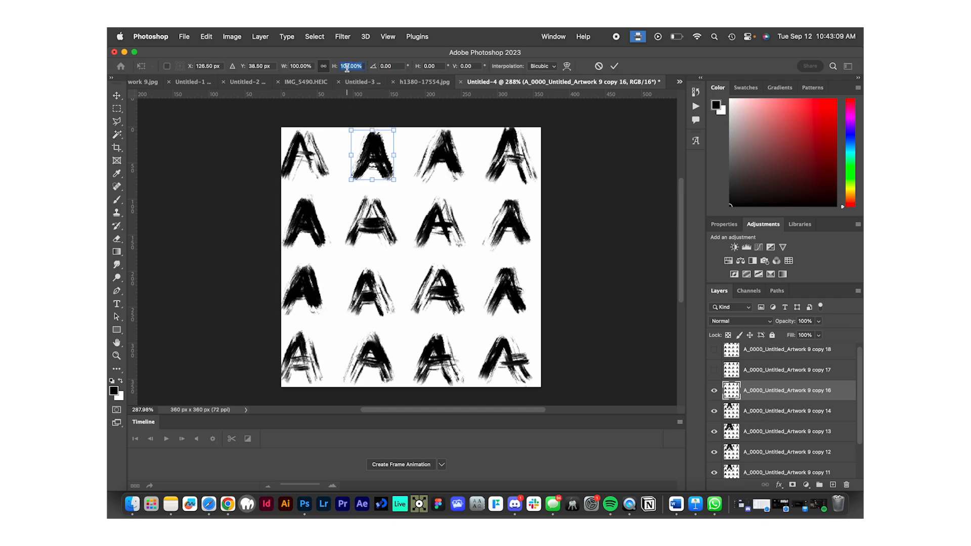
type("200")
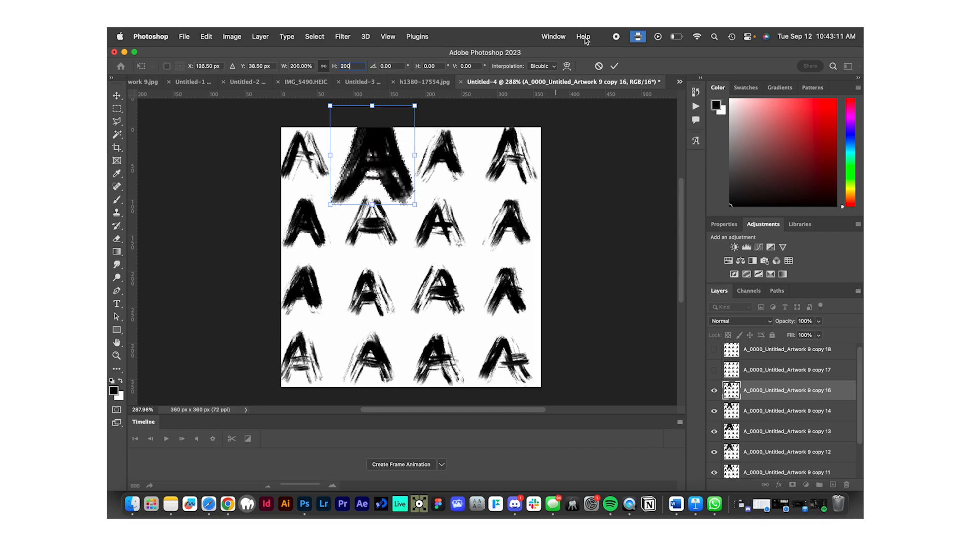
left_click(616, 66)
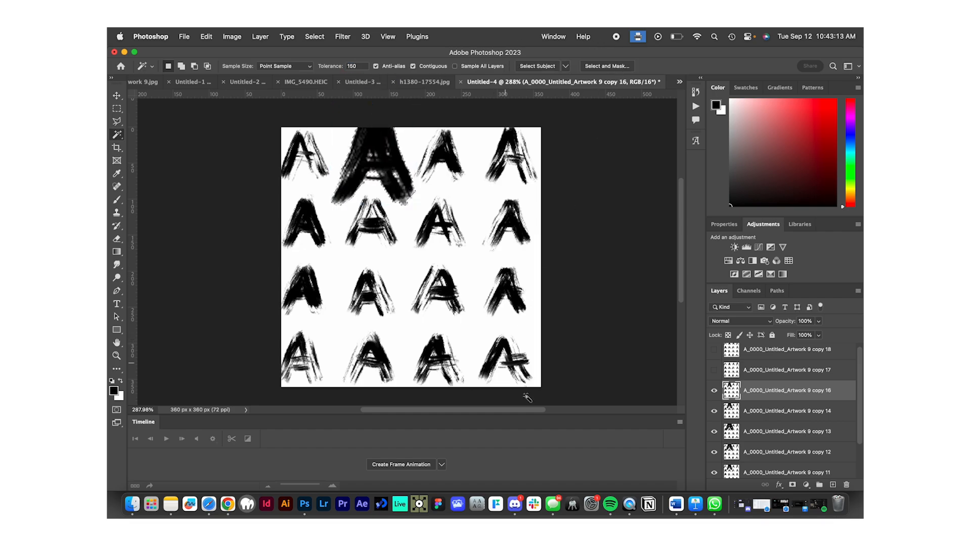
Show the layer A_0000_Untitled_Artwork 9 copy 17, select its second top-row A and scale it to 150%.
scroll(732, 393, "up", 1)
left_click(731, 373)
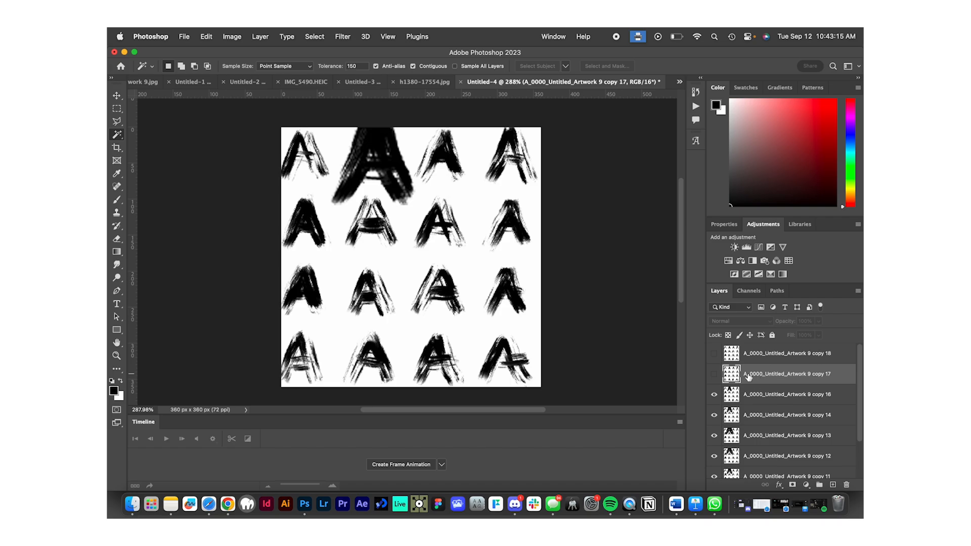
left_click(714, 373)
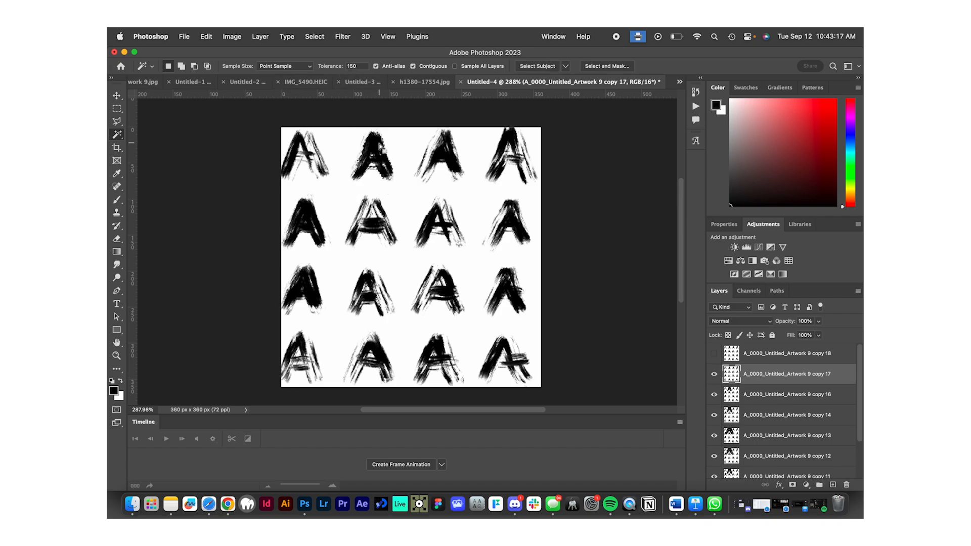
key("super+t")
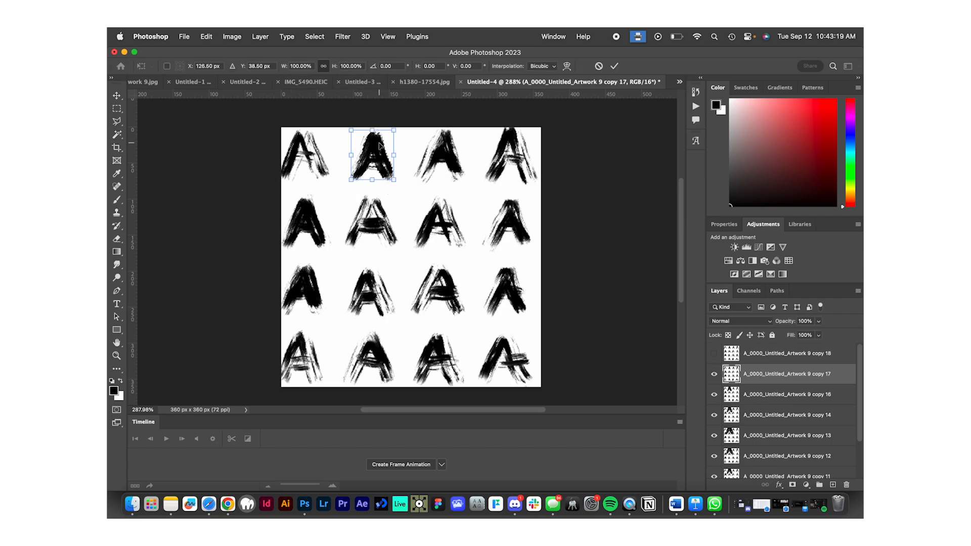
left_click(351, 65)
type("150")
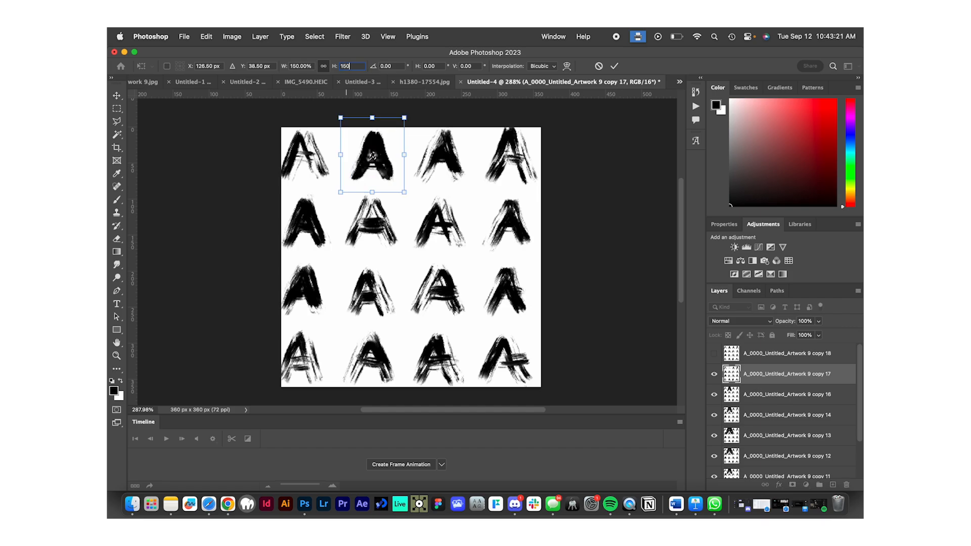
left_click(614, 66)
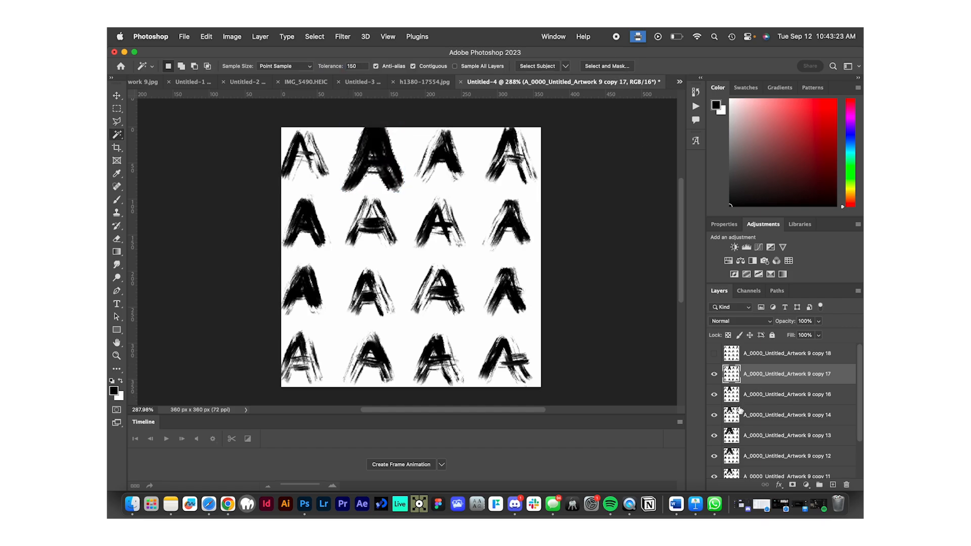
Select and show the layer A_0000_Untitled_Artwork 9 copy 18, leaving its A at original size, and switch to the Move tool.
left_click(781, 359)
left_click(714, 353)
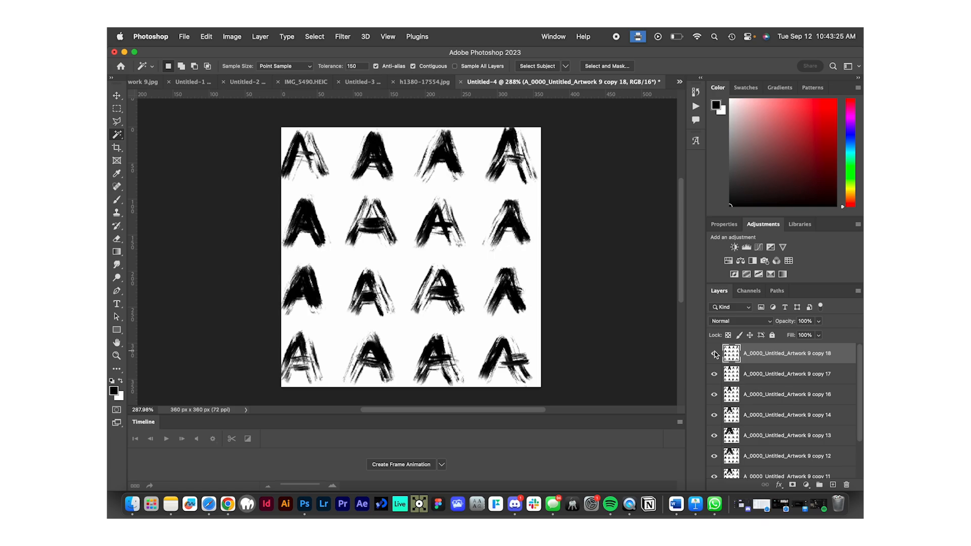
left_click(116, 96)
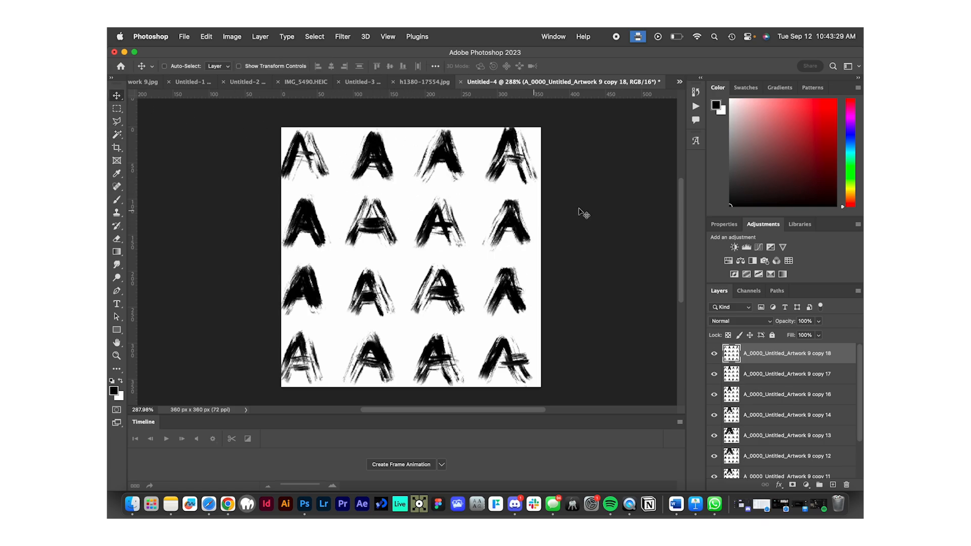
Look through the layer stack between copy 9 and copy 18 and check whether the Timeline panel is enabled.
scroll(807, 408, "down", 3)
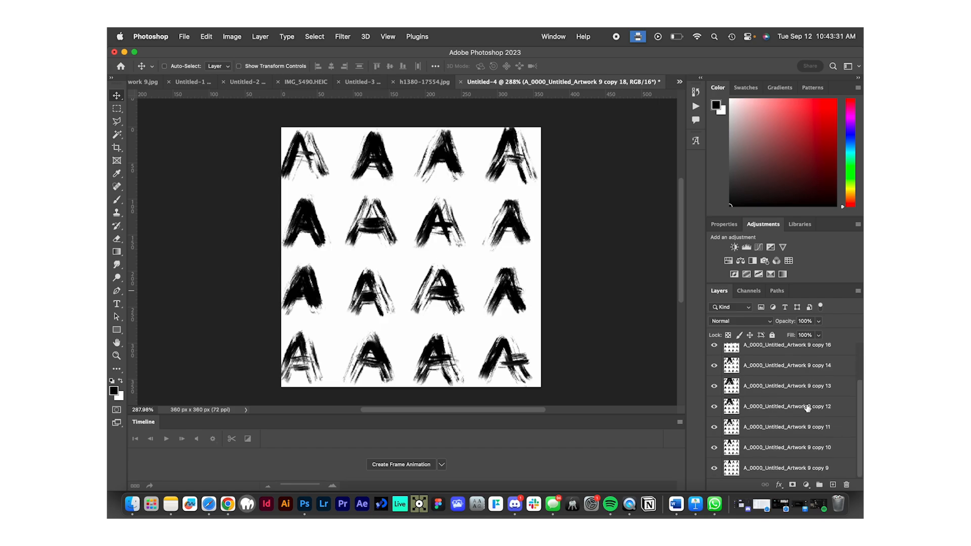
scroll(807, 386, "up", 3)
scroll(807, 385, "down", 3)
left_click(772, 471)
left_click(772, 448)
left_click(769, 429)
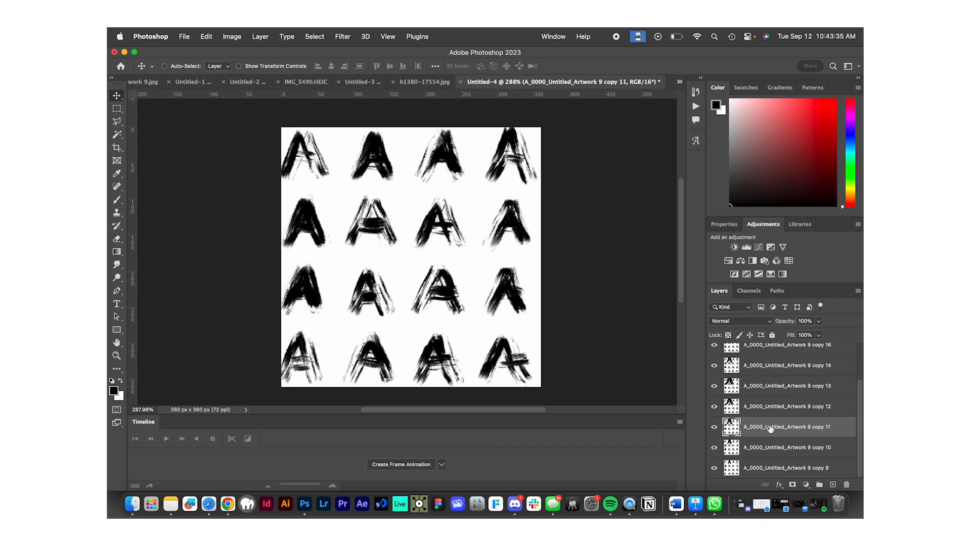
scroll(771, 430, "up", 3)
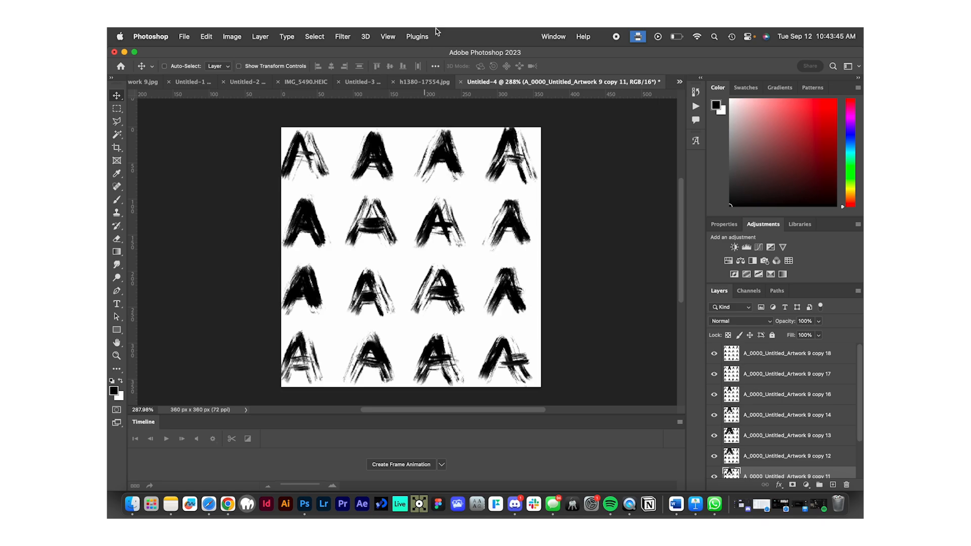
left_click(390, 37)
mouse_move(555, 33)
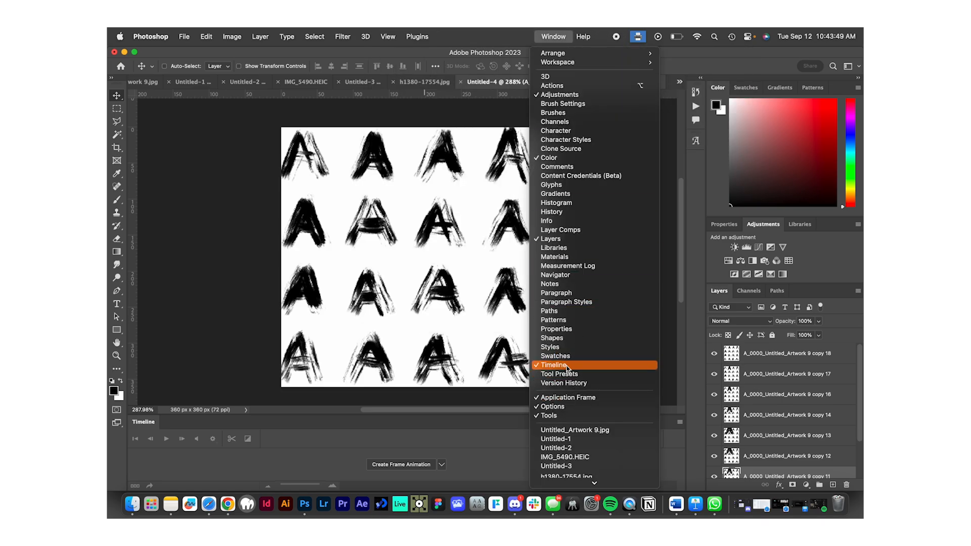
left_click(544, 33)
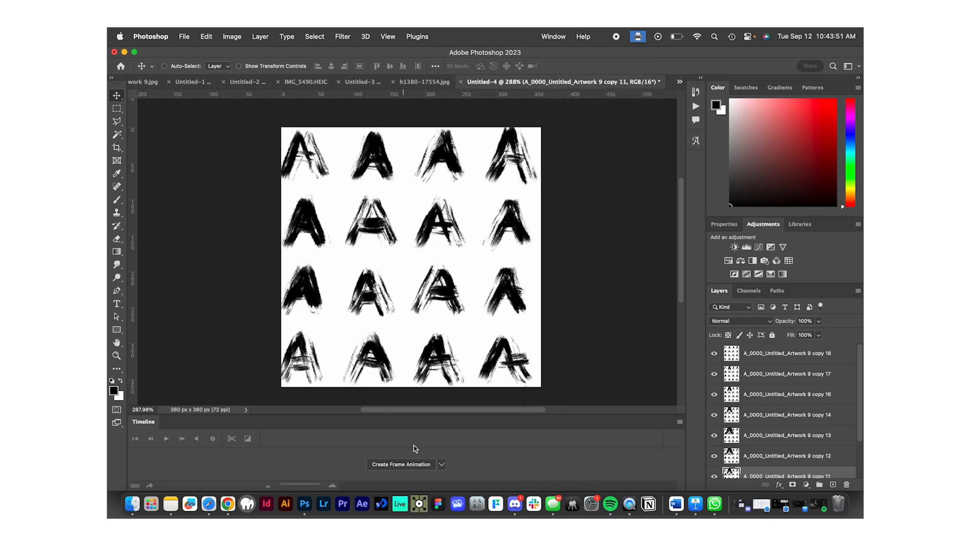
Create a frame animation for the document and make its frames from the layers.
left_click(394, 464)
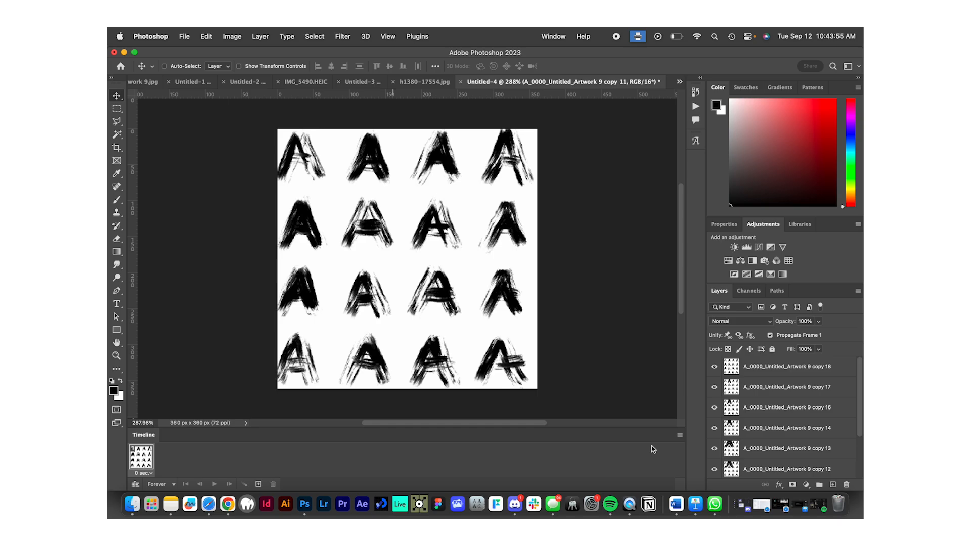
scroll(760, 441, "down", 3)
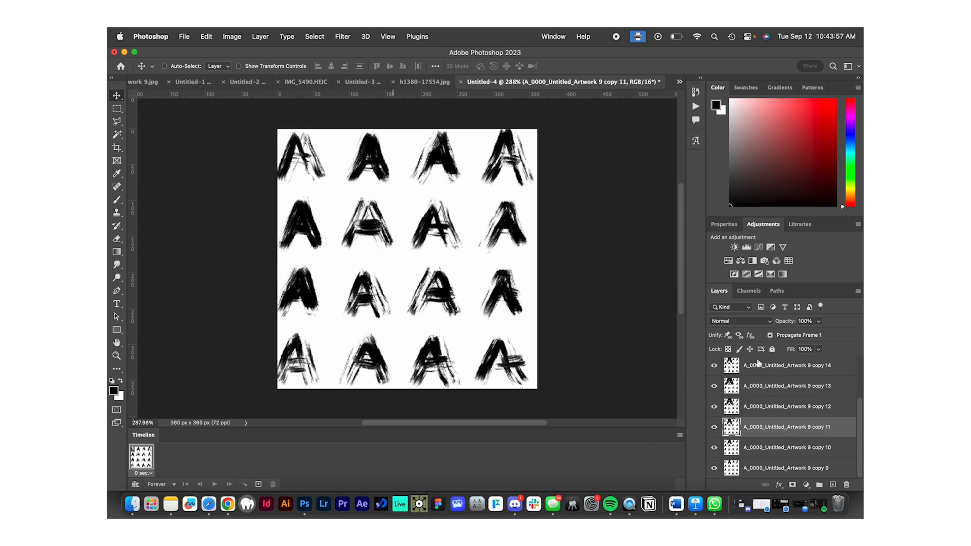
left_click(680, 436)
left_click(680, 437)
left_click(680, 436)
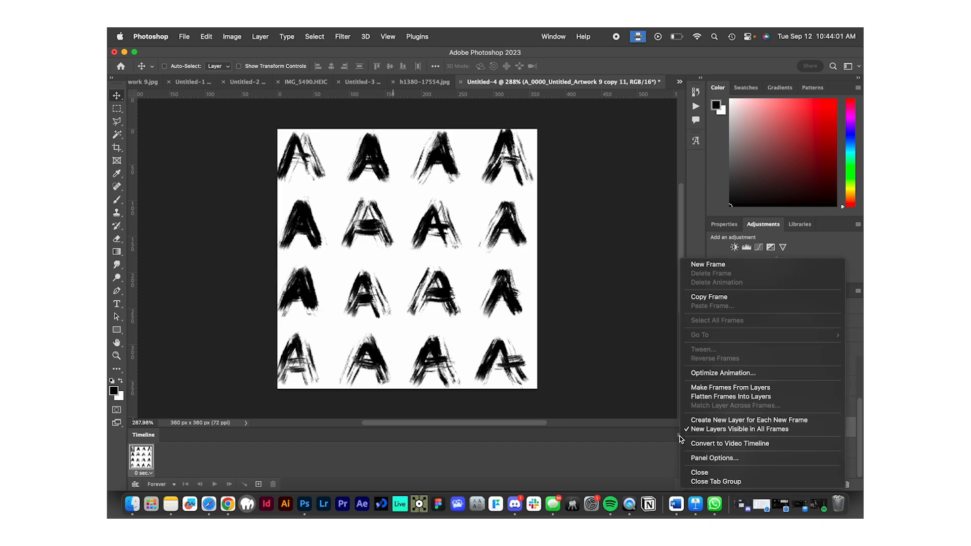
left_click(722, 388)
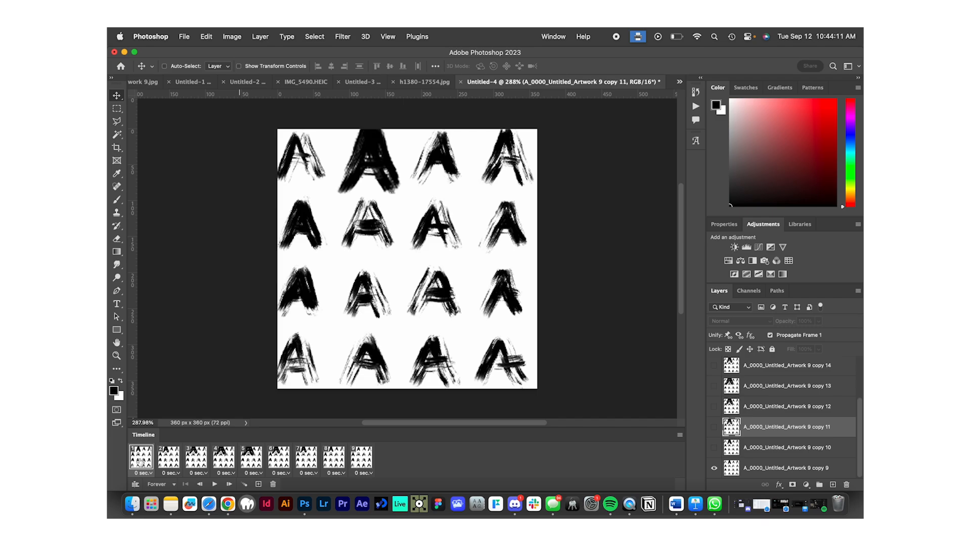
Set the delay of all nine animation frames to 0.03 seconds and play the animation briefly.
left_click(365, 461, "shift")
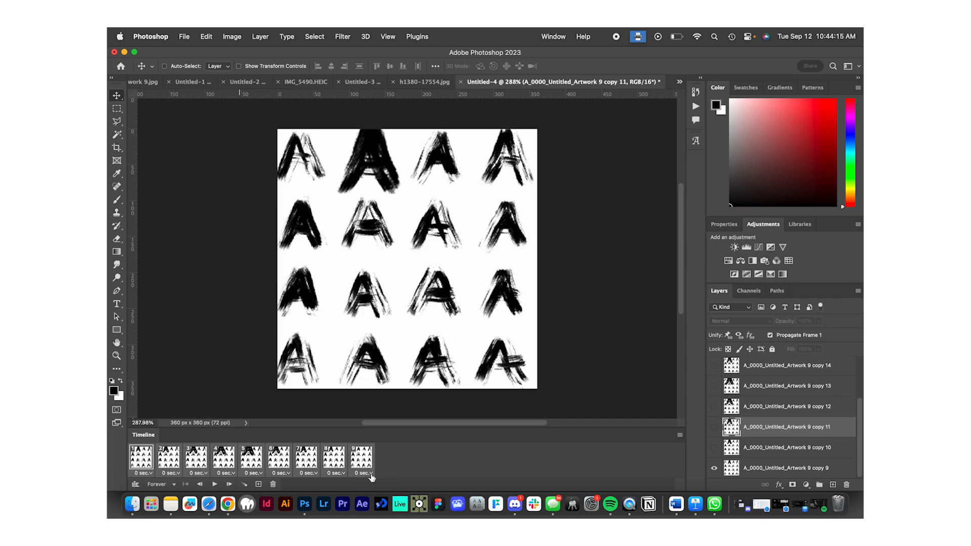
left_click(370, 474)
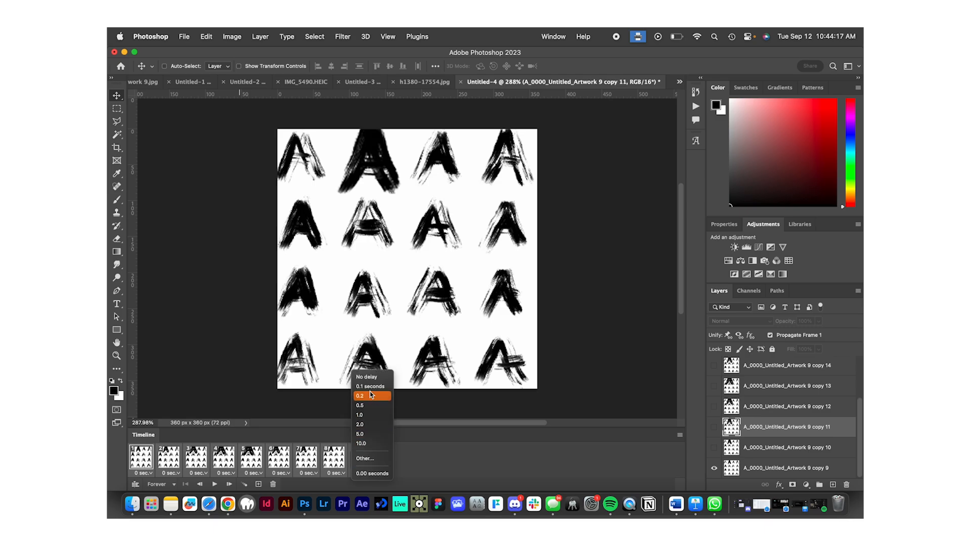
left_click(371, 458)
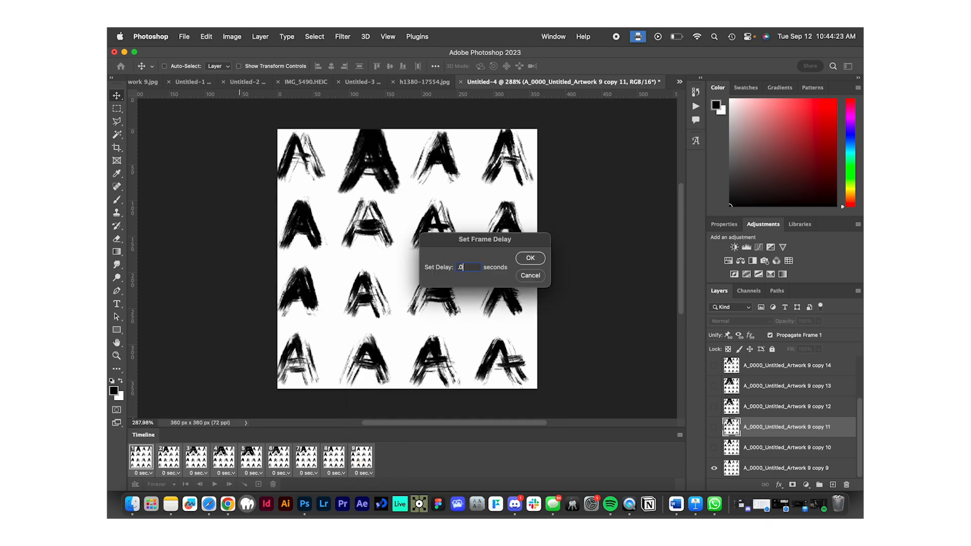
left_click(529, 259)
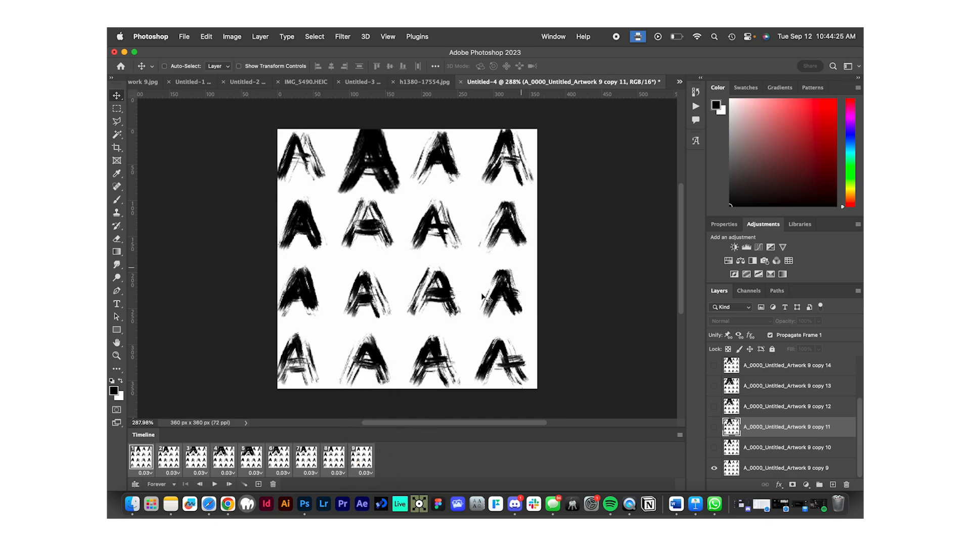
left_click(217, 484)
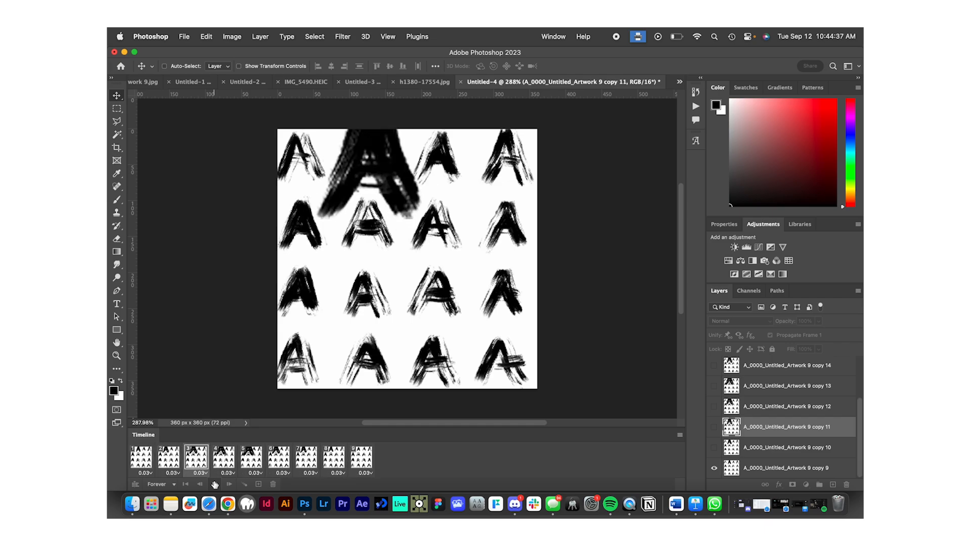
left_click(215, 485)
Start a Save for Web (Legacy) export with the GIF 128 Dithered preset and looping set to Forever.
left_click(185, 37)
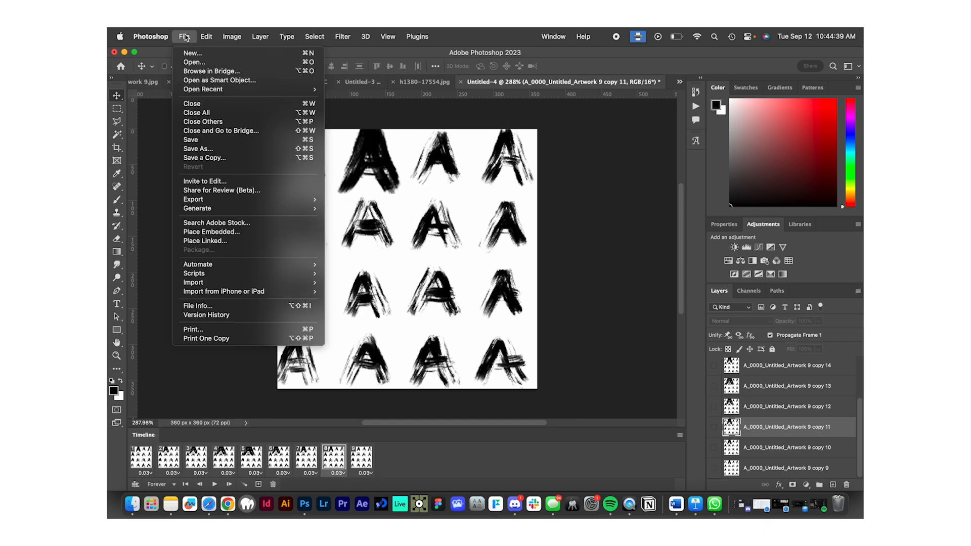
mouse_move(219, 202)
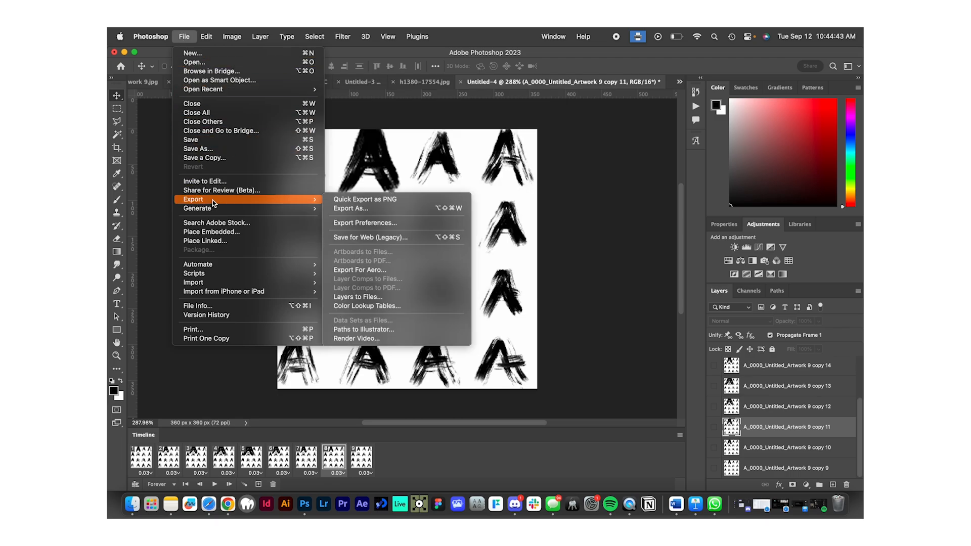
left_click(377, 239)
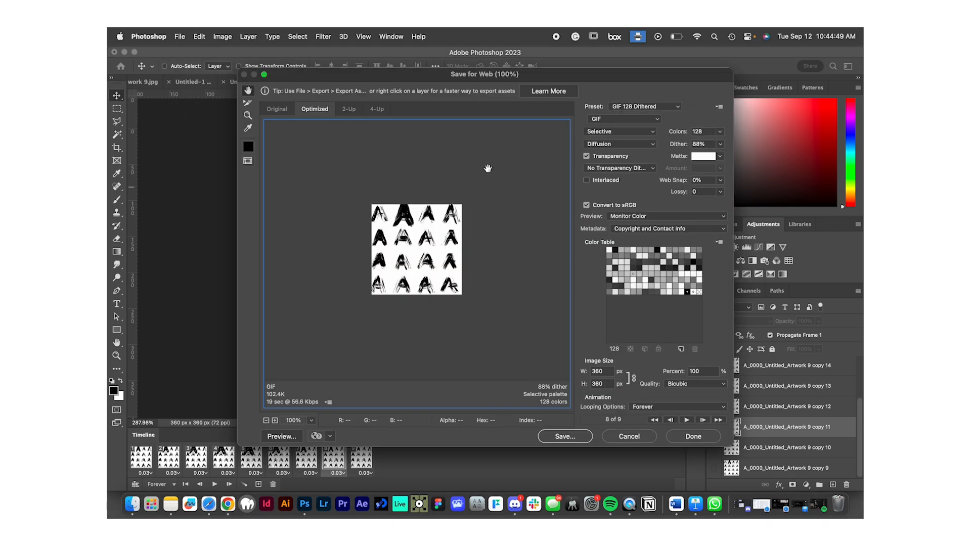
left_click(627, 106)
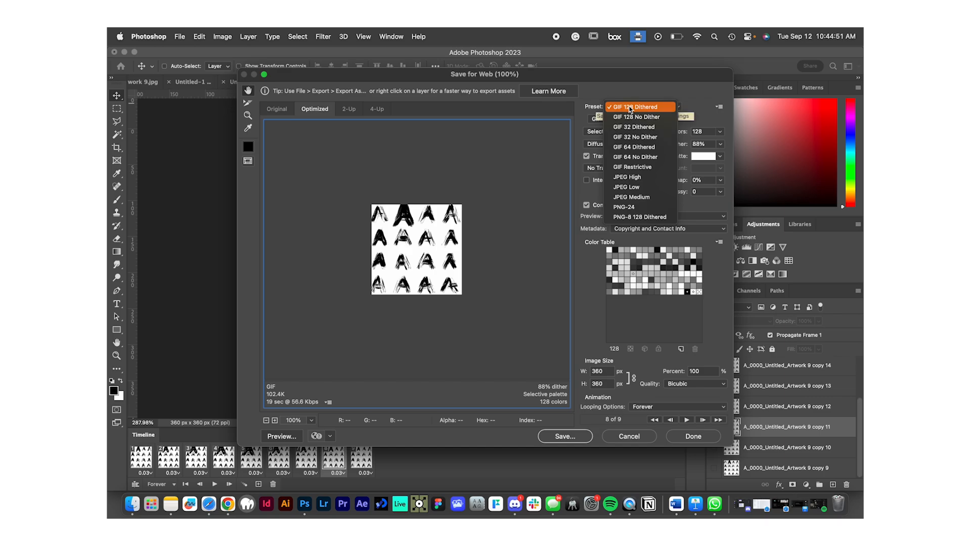
left_click(656, 110)
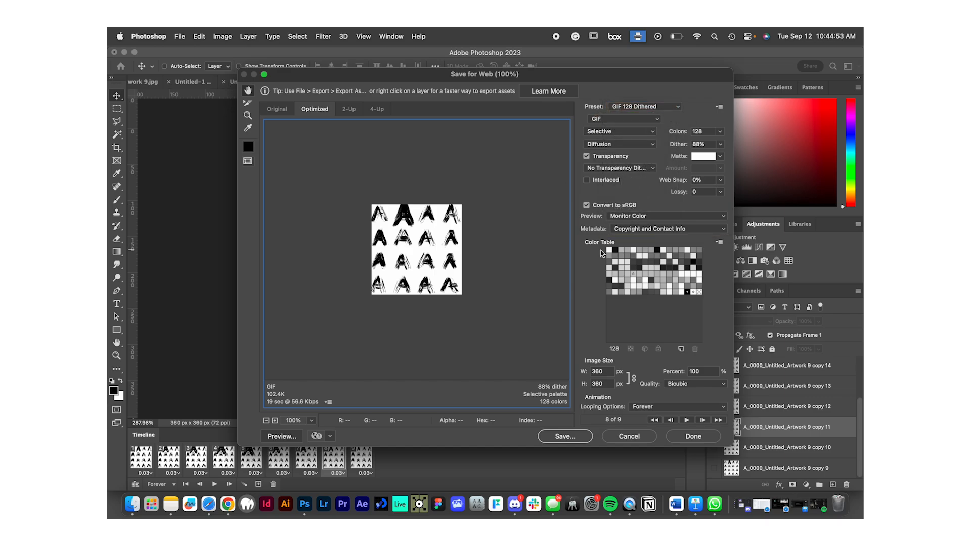
left_click(656, 407)
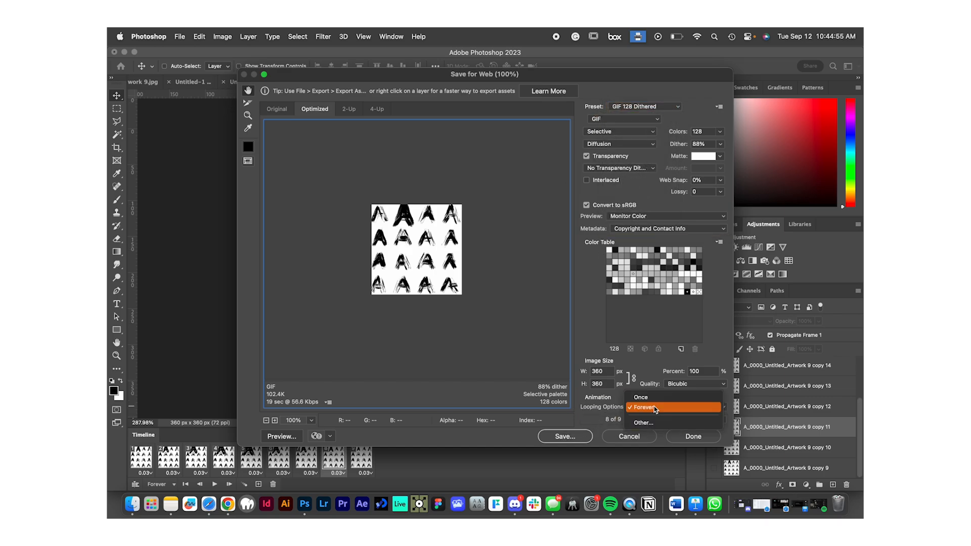
left_click(655, 408)
Save the animated GIF as A.gif on the Desktop, replacing the existing file.
left_click(576, 436)
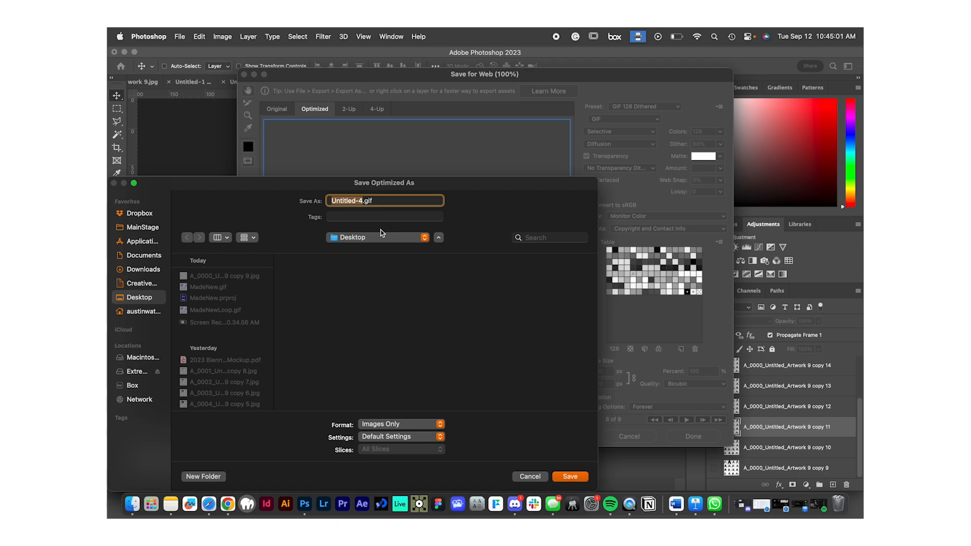
type("A")
left_click(569, 476)
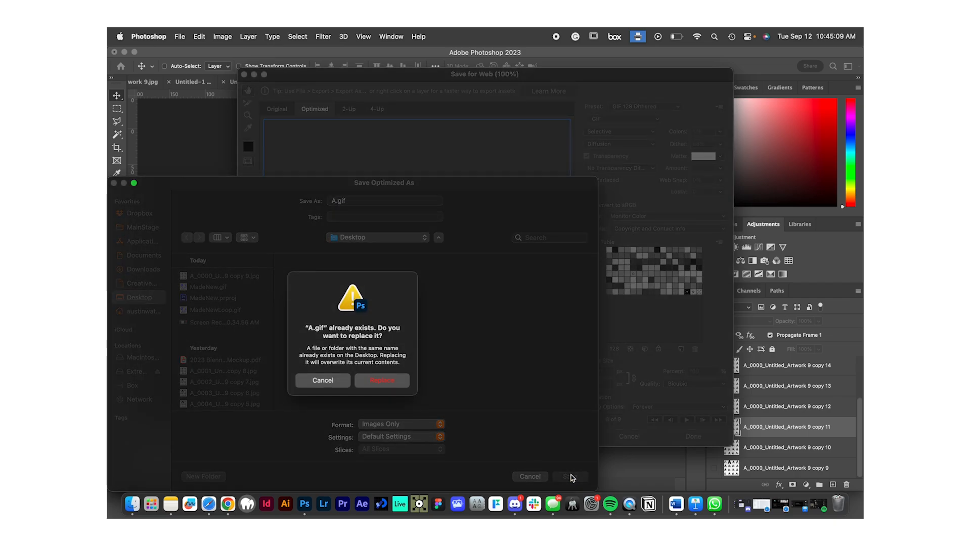
left_click(380, 383)
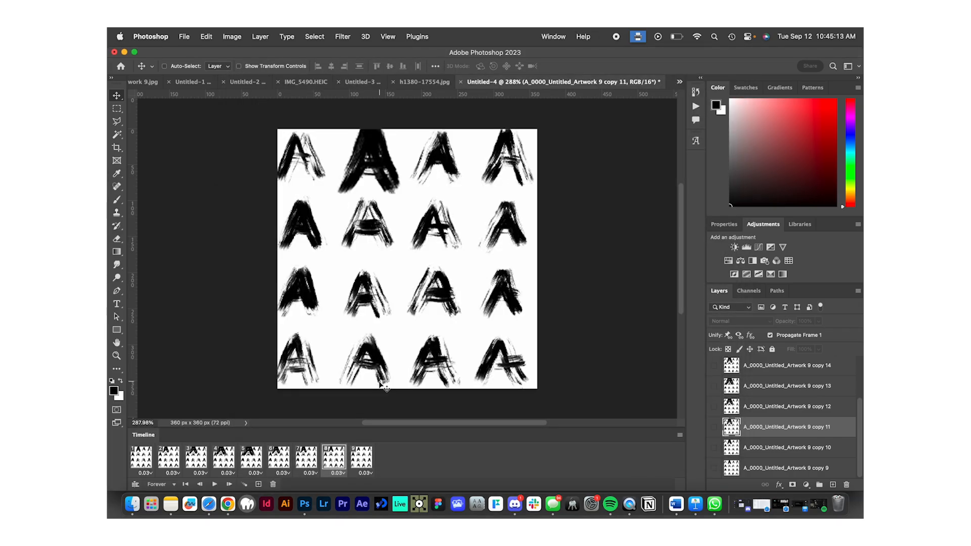
Switch to Finder, preview A.gif from the Desktop, and return to Photoshop.
left_click(131, 504)
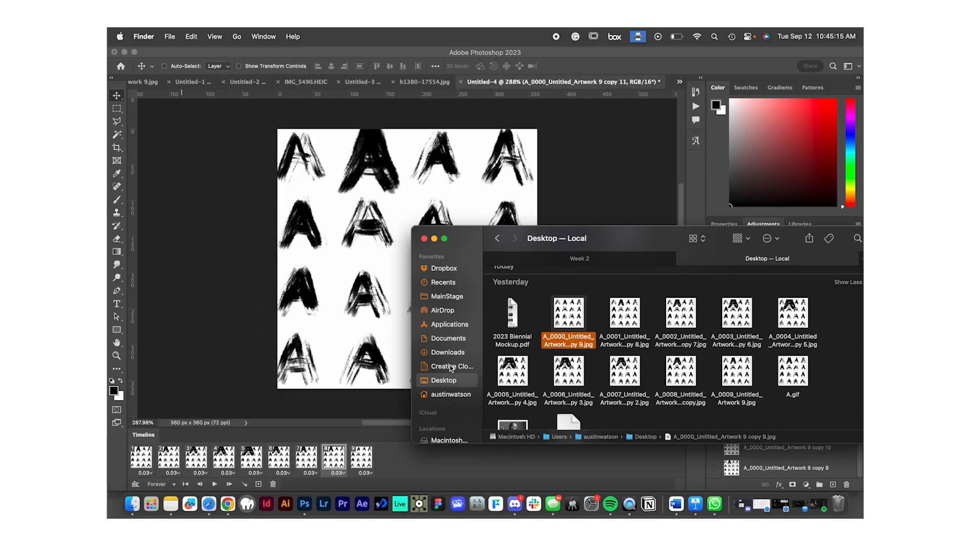
scroll(539, 334, "up", 3)
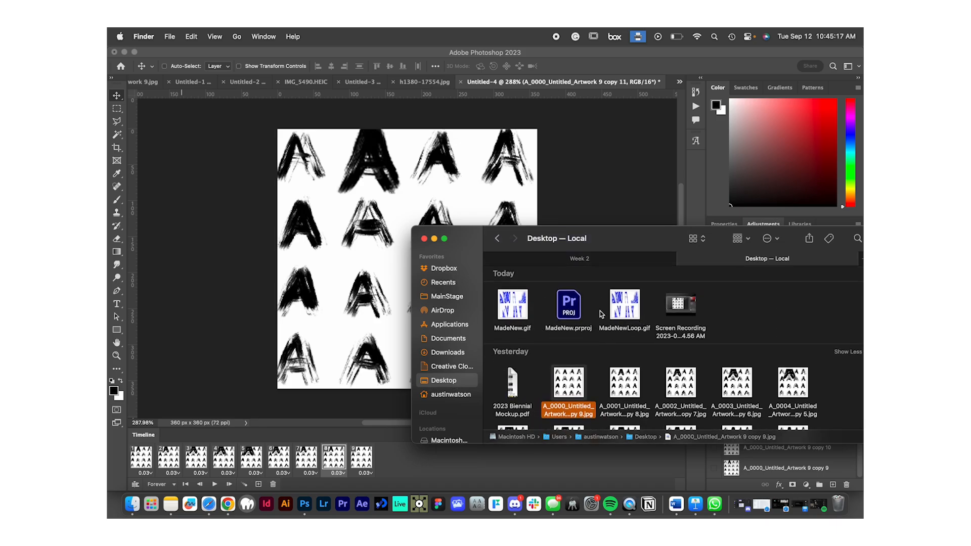
scroll(603, 347, "down", 5)
scroll(603, 347, "up", 5)
scroll(603, 347, "down", 2)
left_click(793, 354)
key("space")
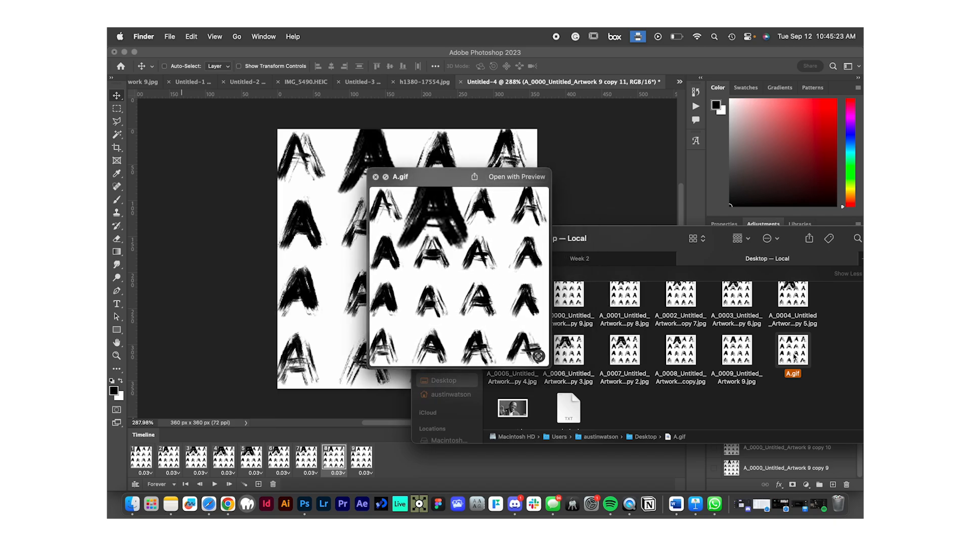
key("space")
left_click(621, 168)
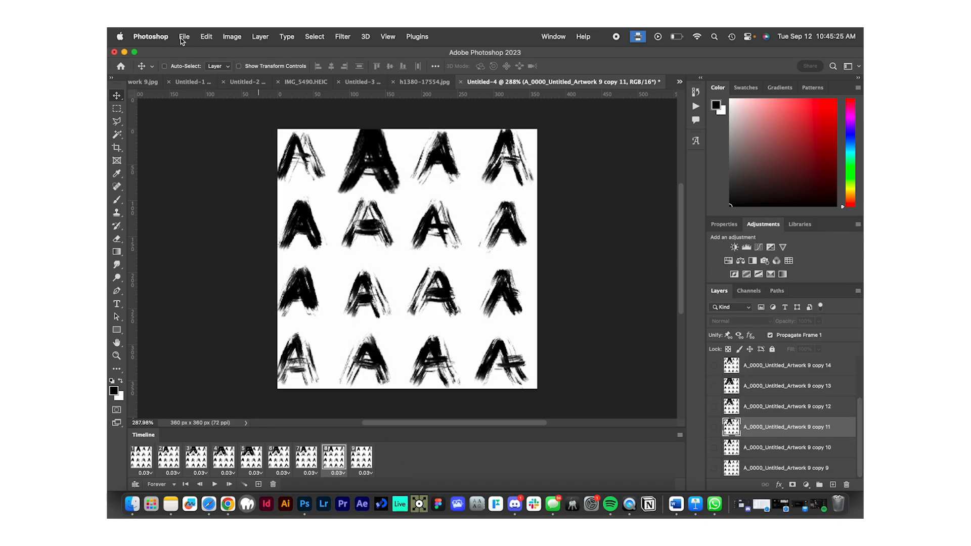
Start a Layers to Files export and choose the Desktop as the destination folder.
scroll(832, 419, "up", 2)
scroll(764, 462, "up", 2)
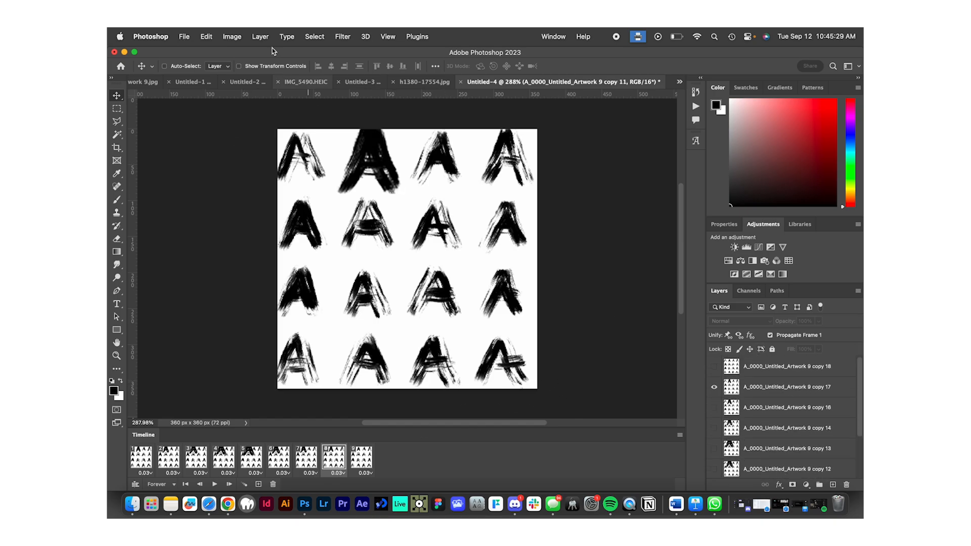
left_click(185, 36)
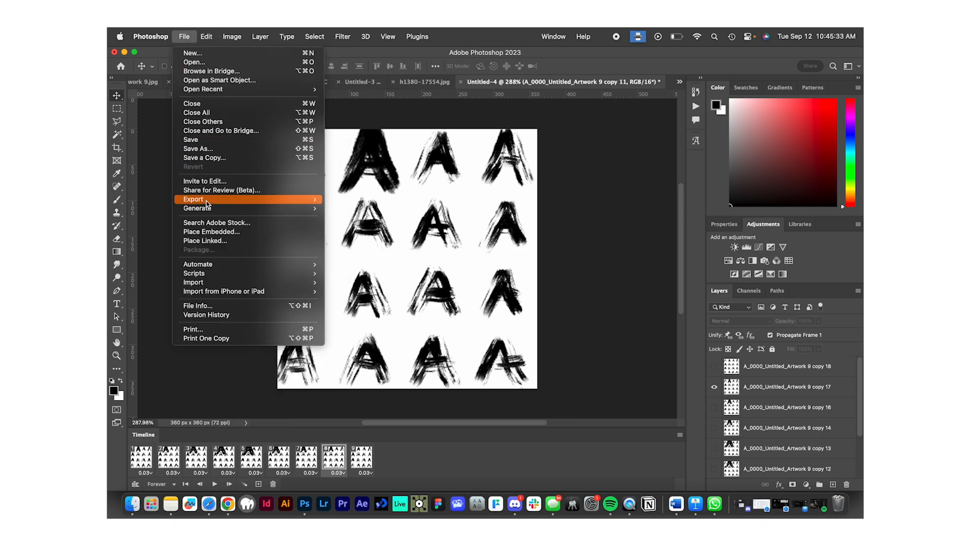
mouse_move(207, 204)
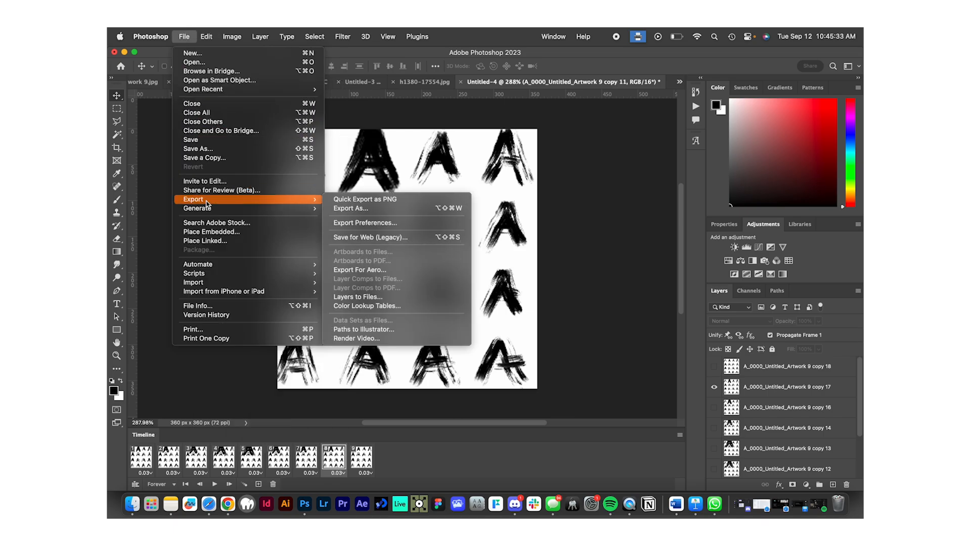
left_click(374, 299)
left_click(479, 204)
left_click(431, 313)
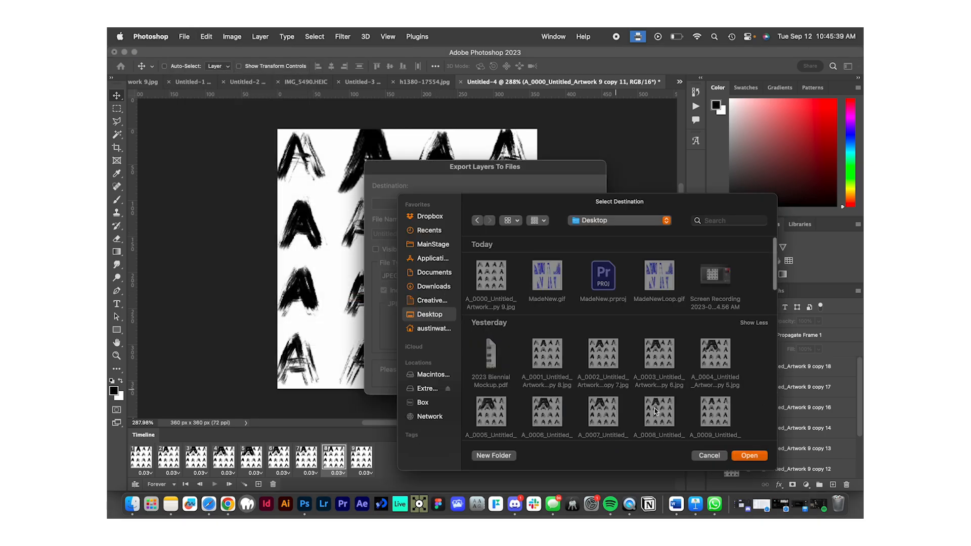
left_click(747, 456)
Export the layers as JPEG files with the file name prefix A and quality 6.
triple_click(422, 234)
type("A")
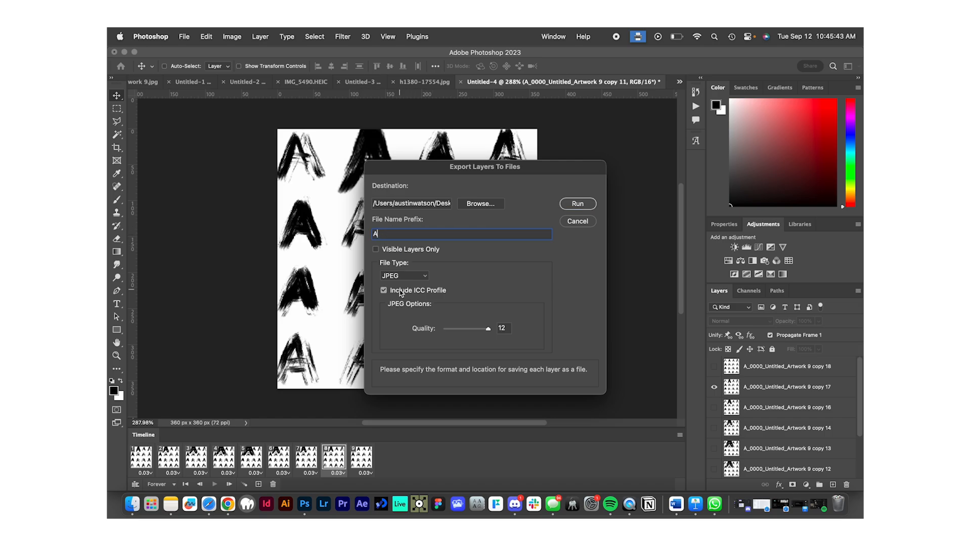
left_click(412, 276)
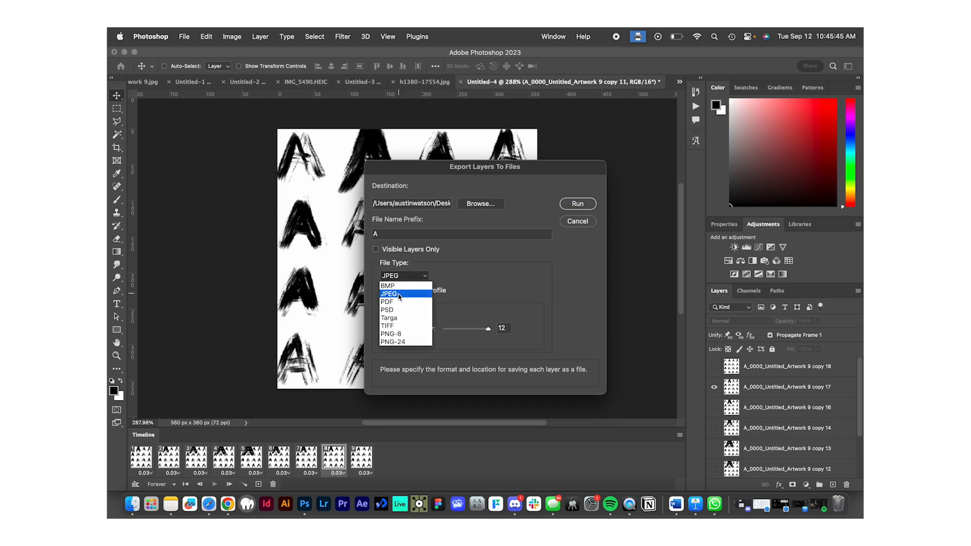
left_click(399, 295)
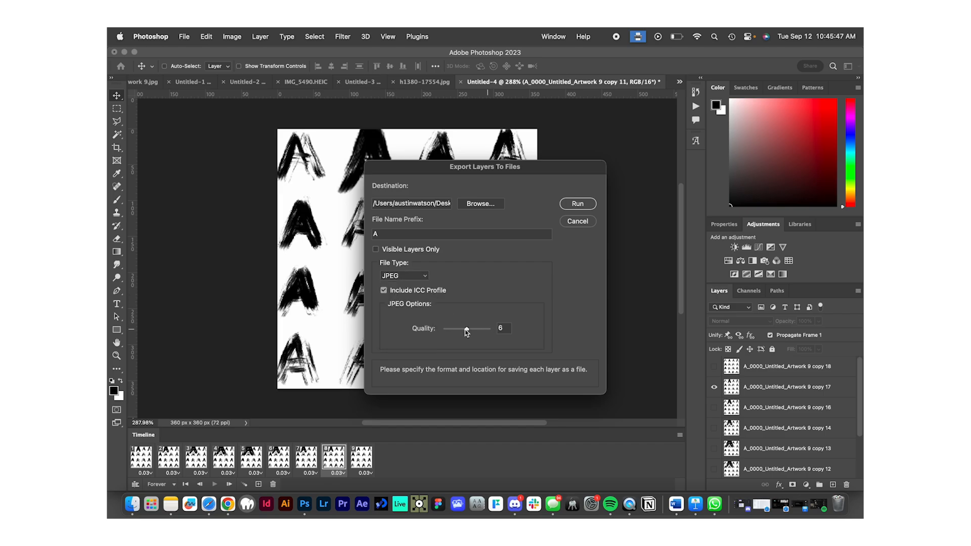
left_click(582, 204)
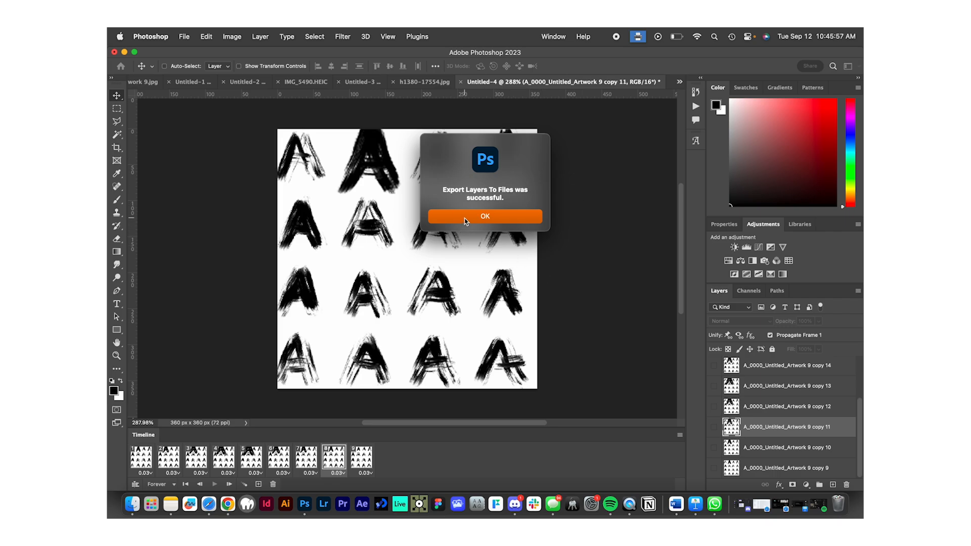
left_click_drag(441, 187, 544, 207)
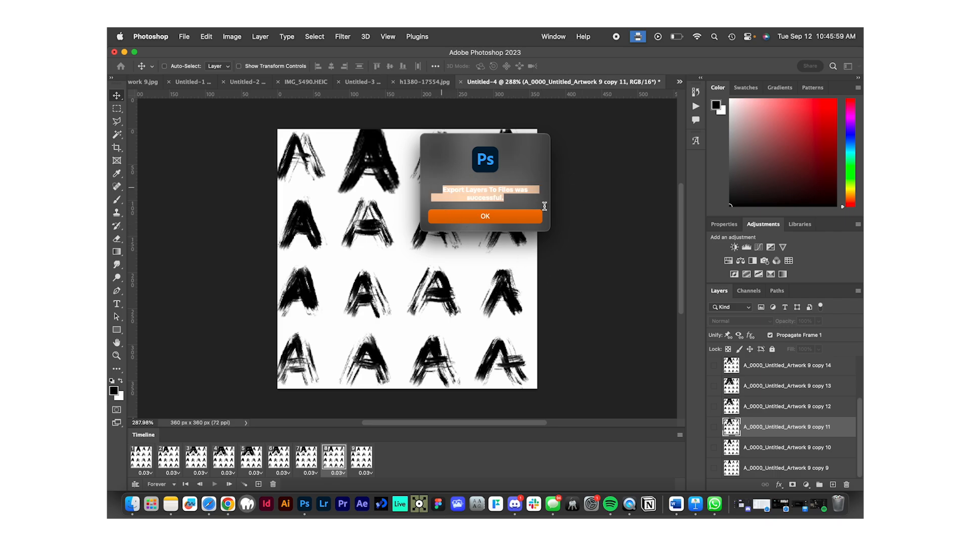
left_click(494, 200)
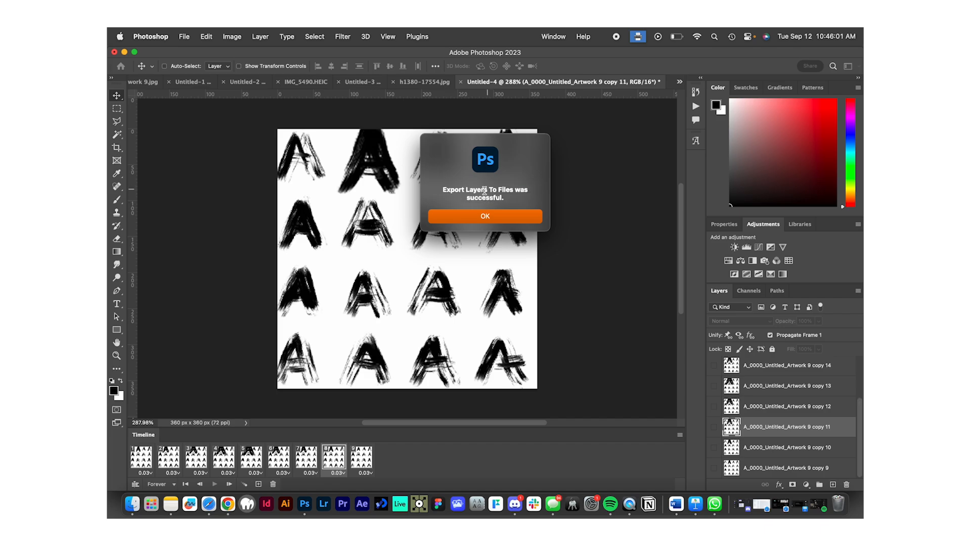
left_click(517, 217)
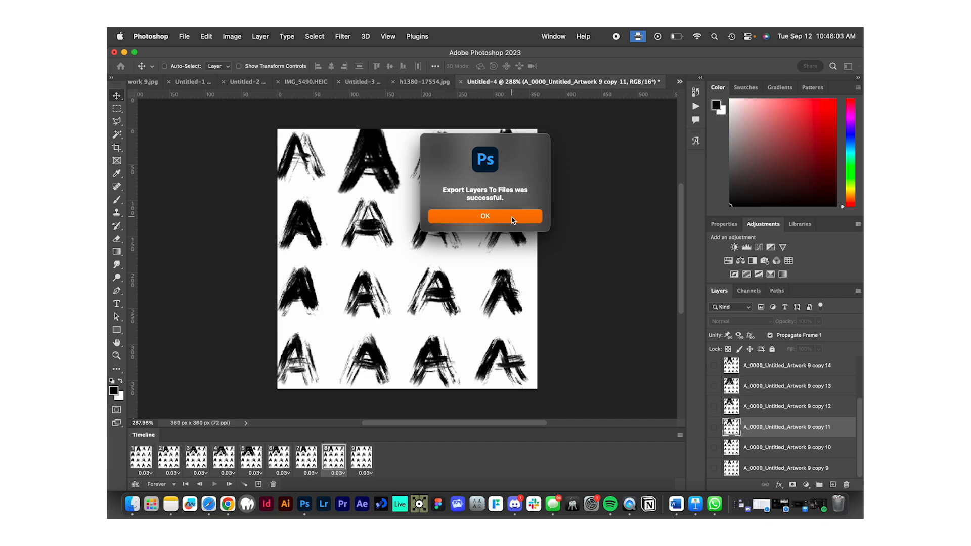
Switch to Finder and preview the exported JPEGs on the Desktop one by one, from copy 18 through copy 12.
left_click(126, 504)
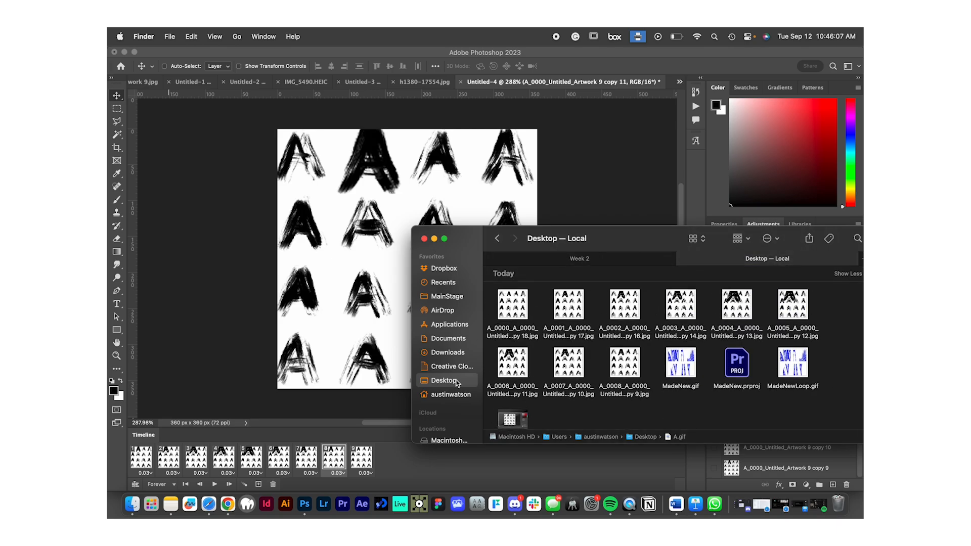
left_click(495, 333)
key("space")
key("space")
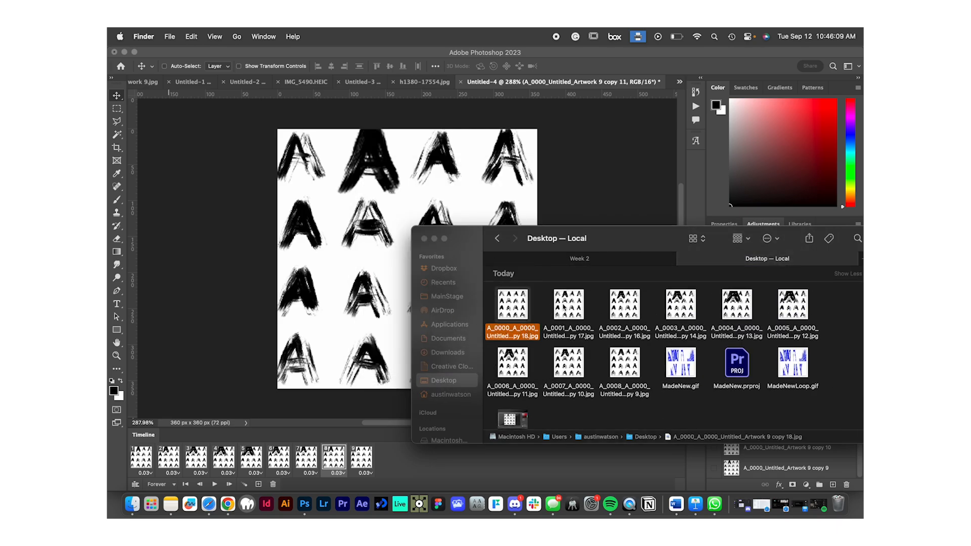
left_click(560, 306)
key("space")
key("space")
left_click(617, 306)
key("space")
key("space")
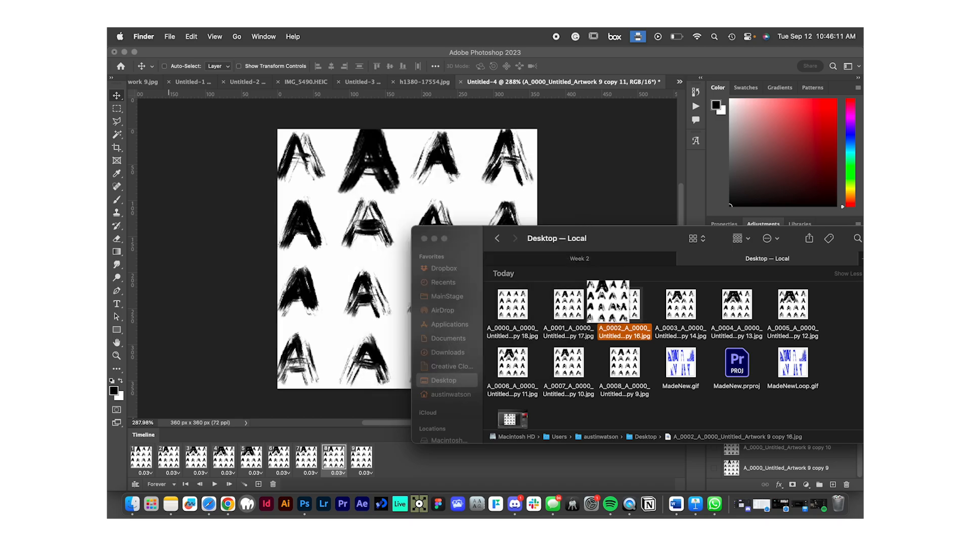
left_click(677, 309)
key("space")
key("space")
left_click(735, 299)
key("space")
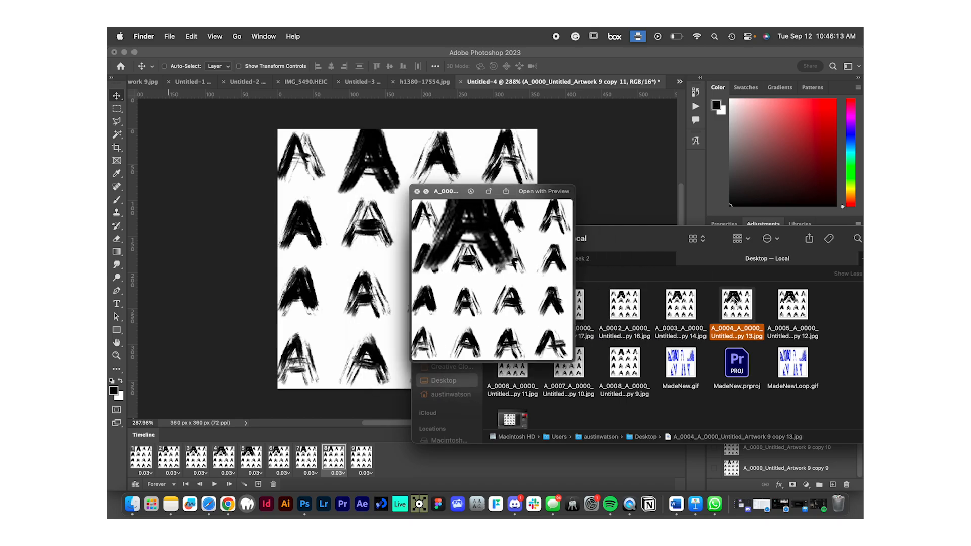
key("space")
left_click(802, 305)
key("space")
key("space")
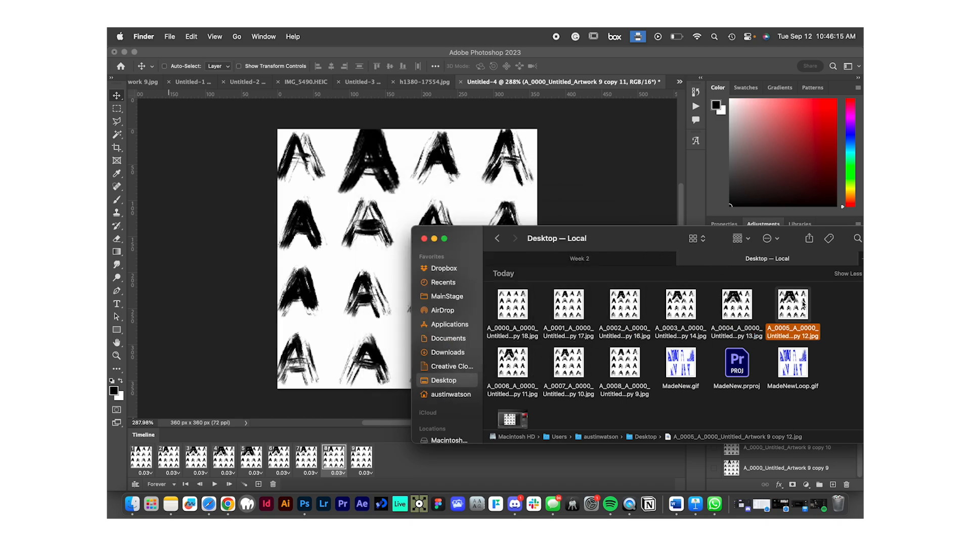
left_click(627, 415)
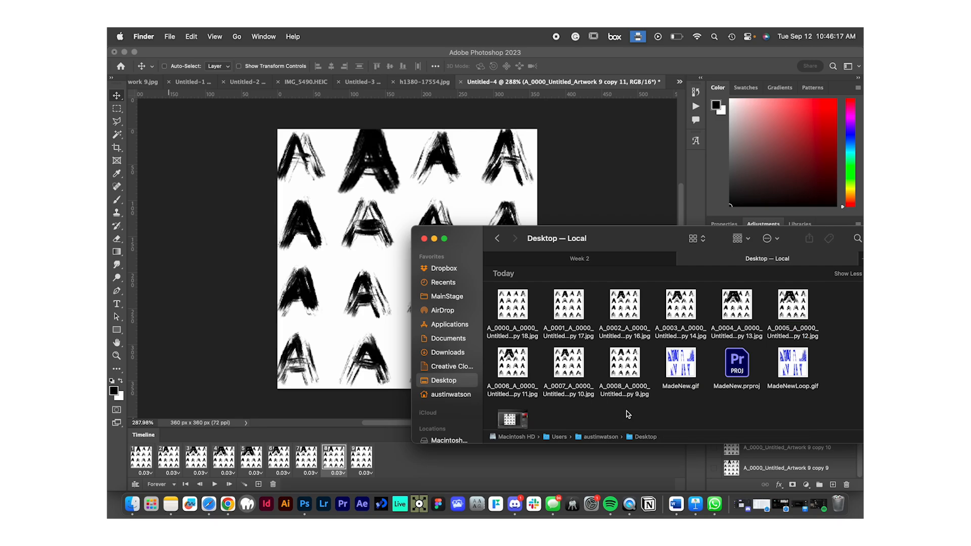